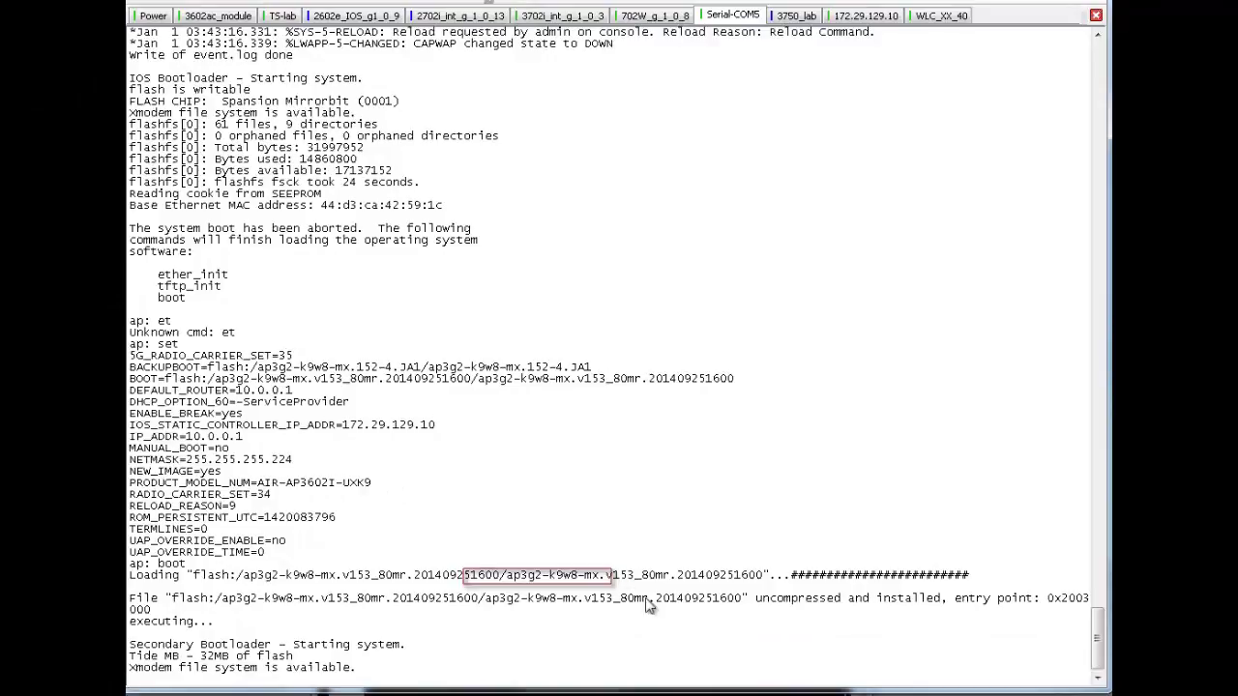
Read the AP's join-to-WLC-40 messages on Serial-COM5, then go back to the WLC_XX_40 log
key(ctrl+Tab)
key(ctrl+Tab)
key(ctrl+Tab)
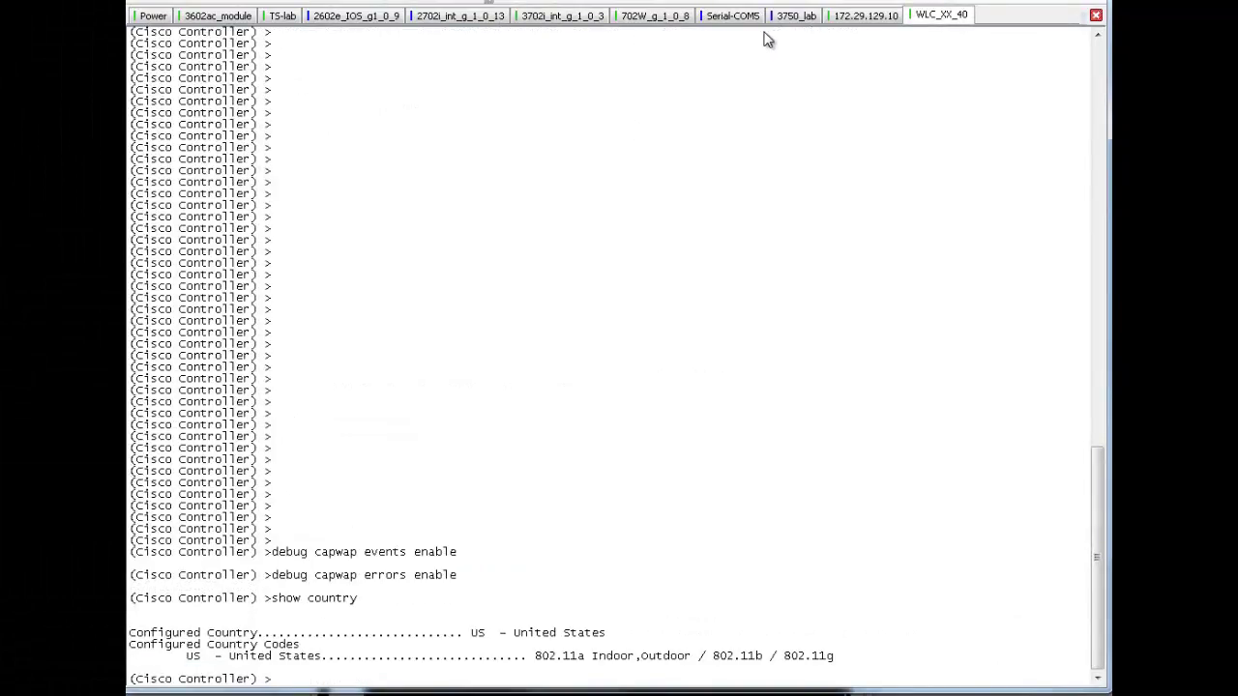
click(733, 17)
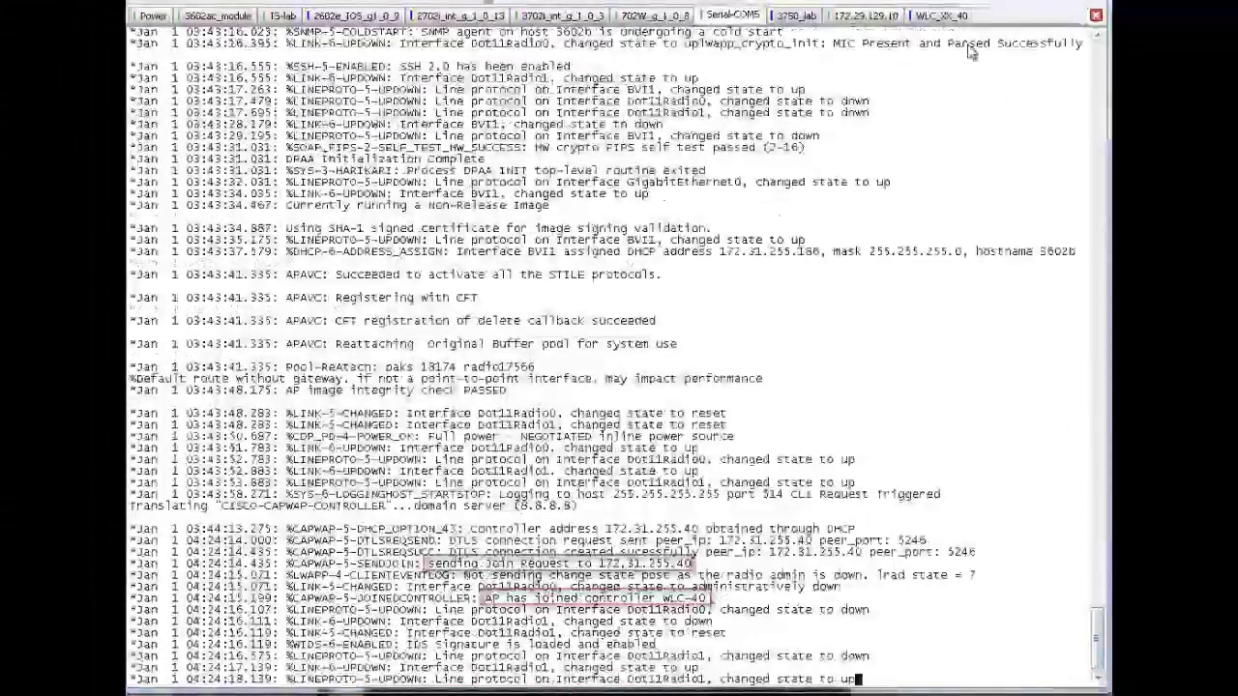
click(944, 17)
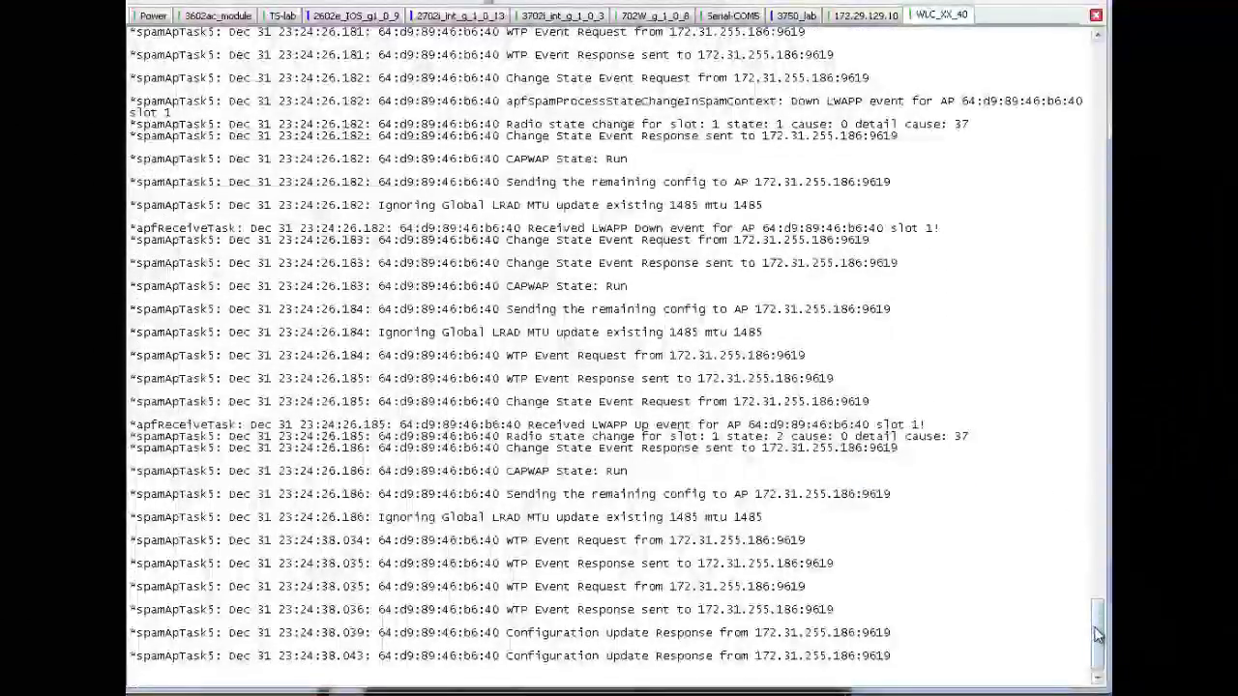
Scroll through the controller's discovery and join log for the AP and run 'show ap summary'
drag(1098, 634, 1091, 278)
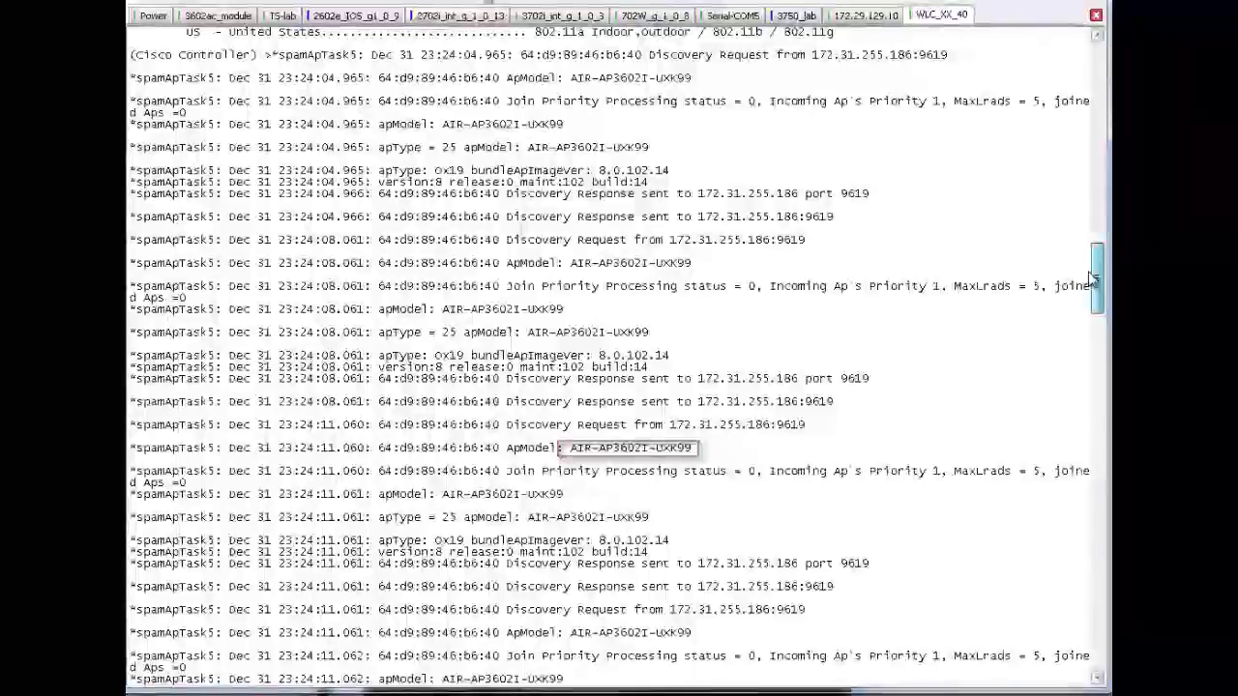
drag(1093, 279, 1098, 424)
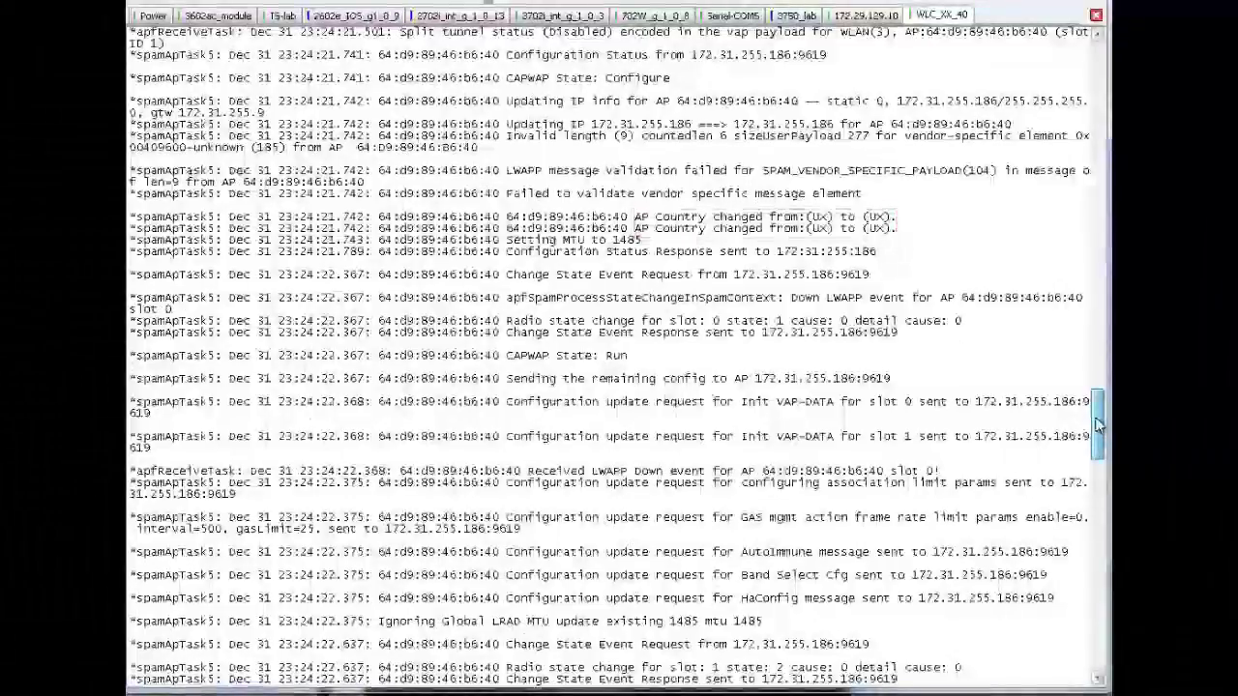
drag(1098, 417, 945, 597)
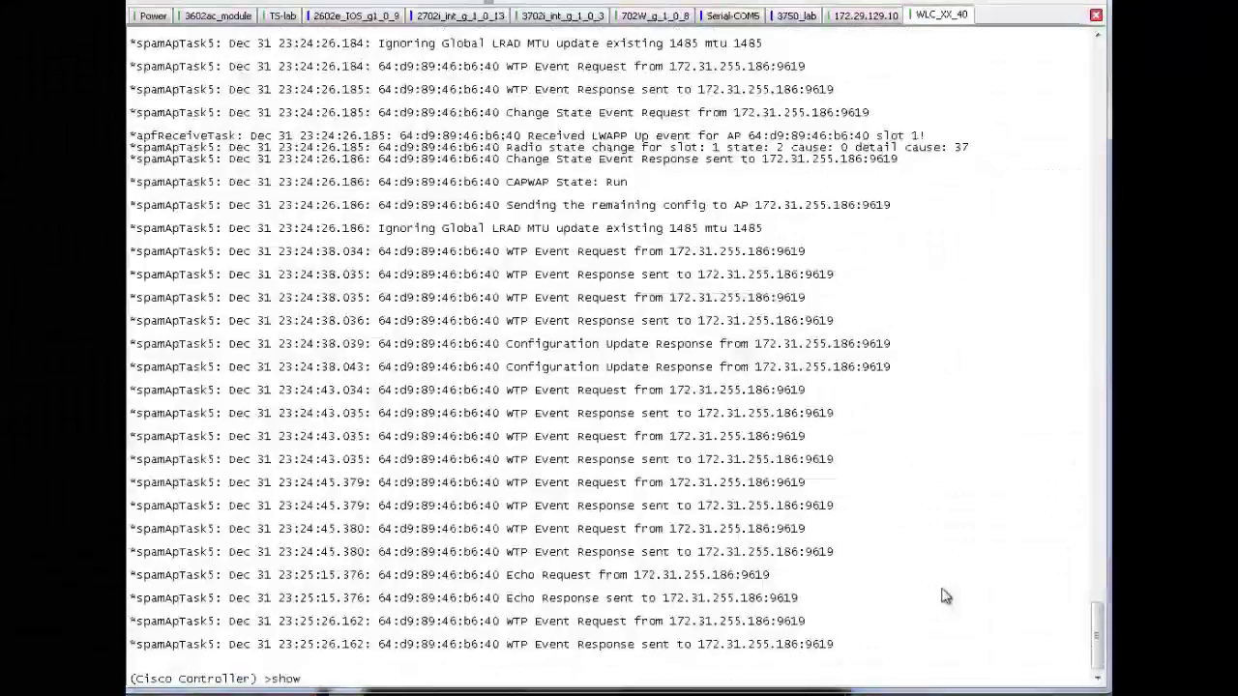
text(mmary)
key(Return)
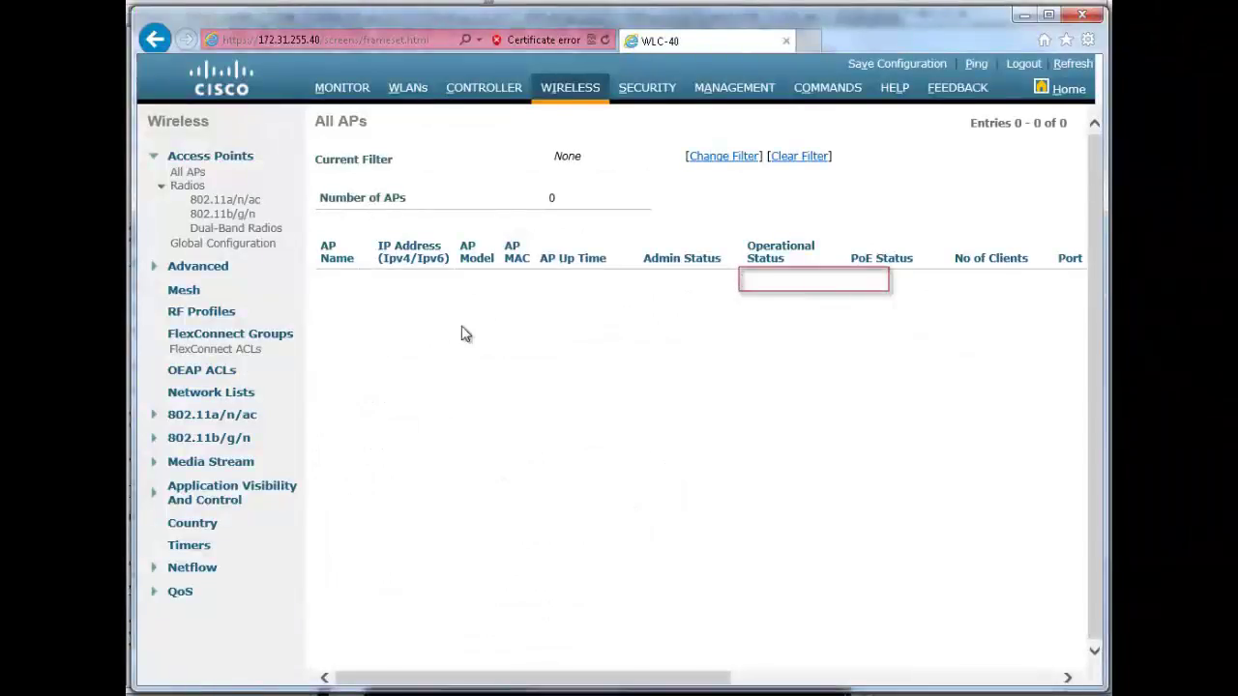
Reload All APs, review AP 3602b's inventory details, and list the 802.11a/n/ac radios showing channel 36
click(572, 93)
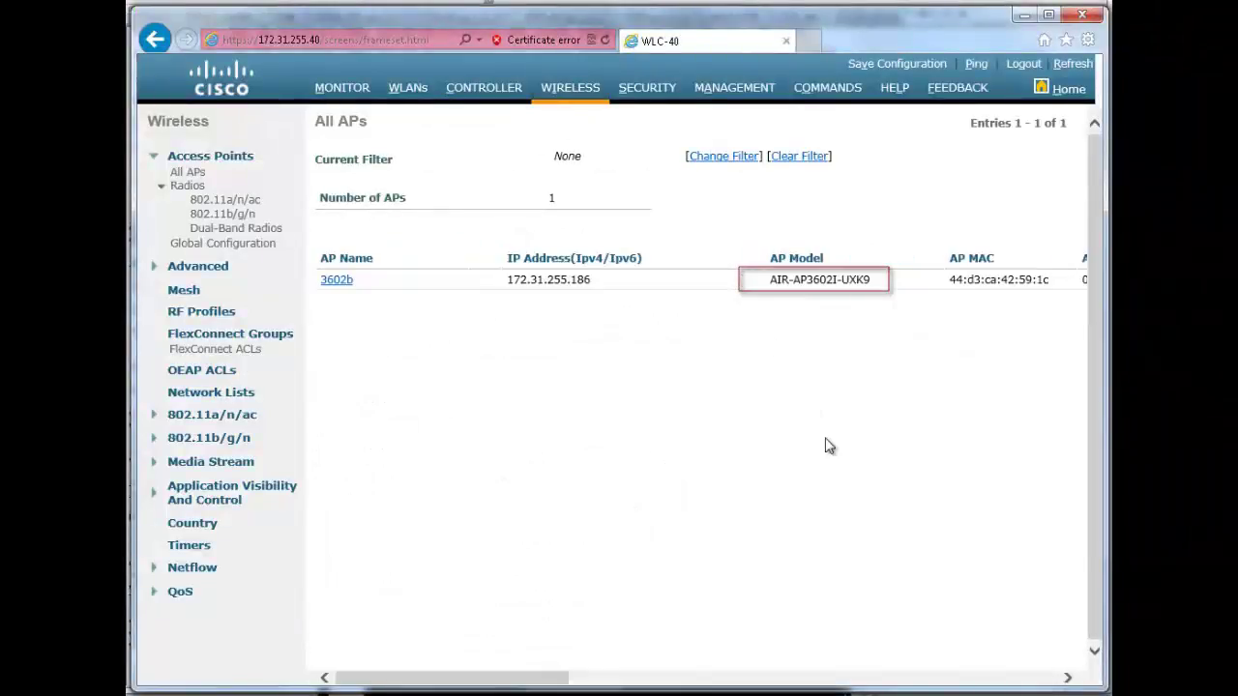
click(337, 282)
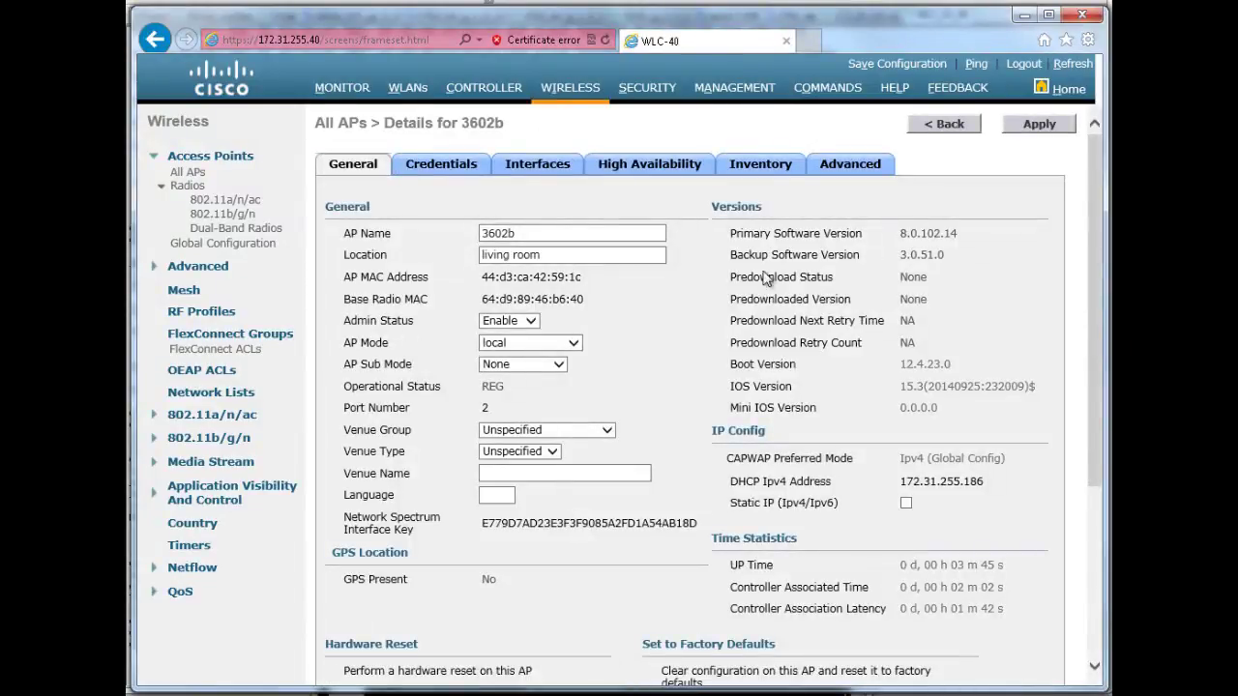
click(756, 172)
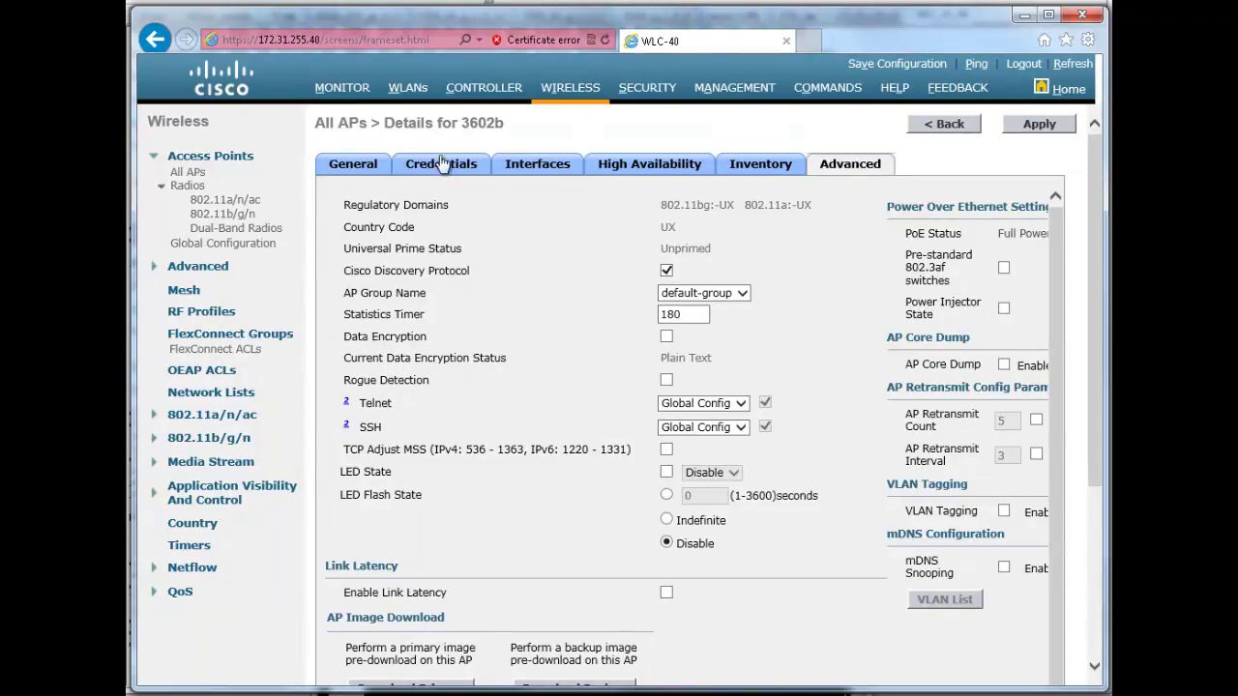
click(232, 200)
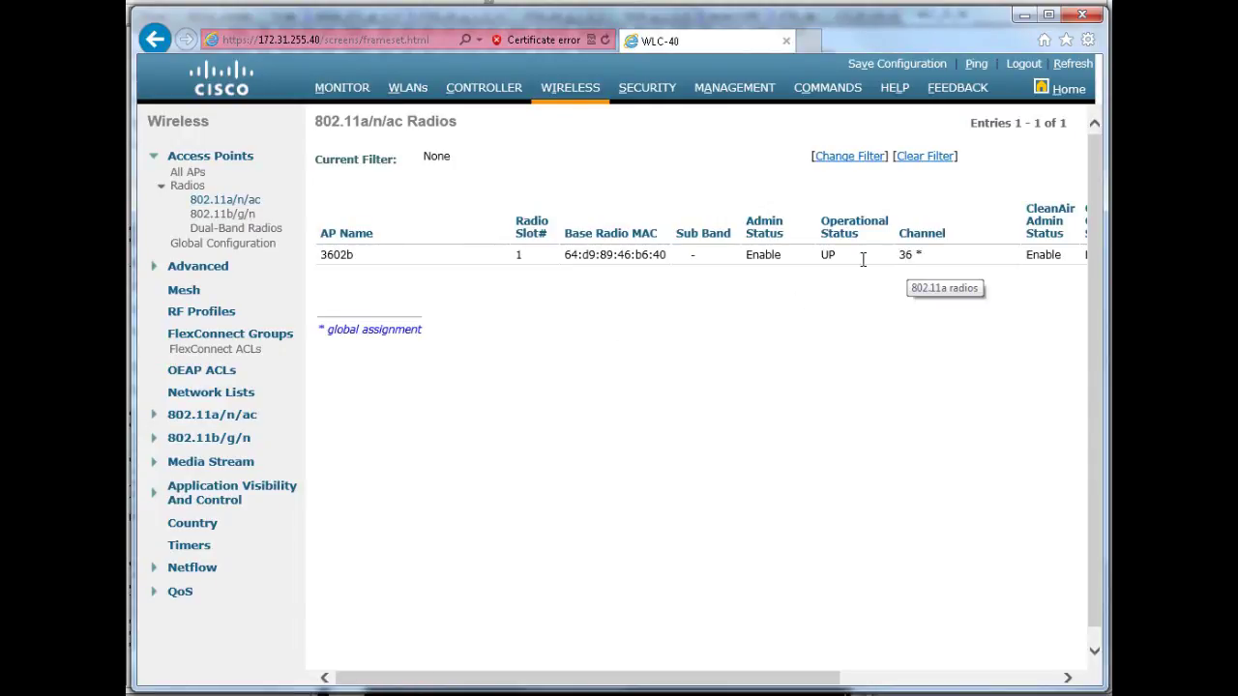
Show the 802.11b/g/n radios list from the controller's Radios menu
click(209, 437)
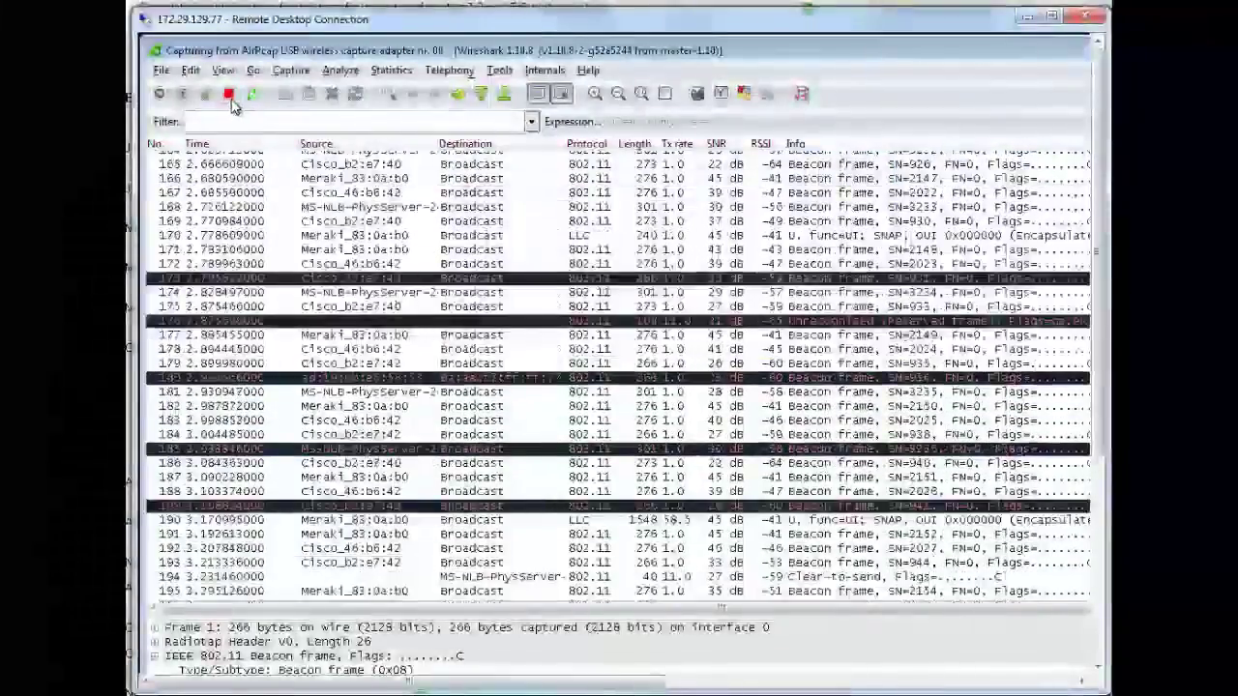
Stop the capture and expand beacon frame 248's Radiotap header, showing 2412 MHz channel 1 at -46 dBm
key(ctrl+e)
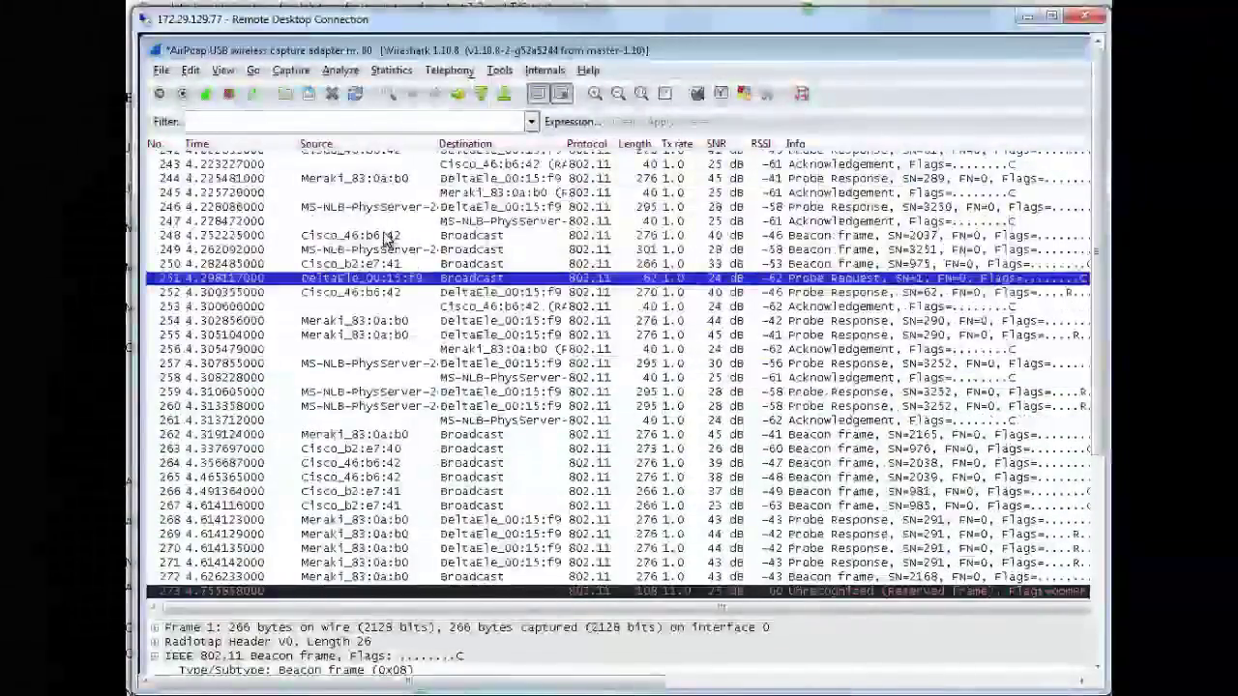
click(387, 239)
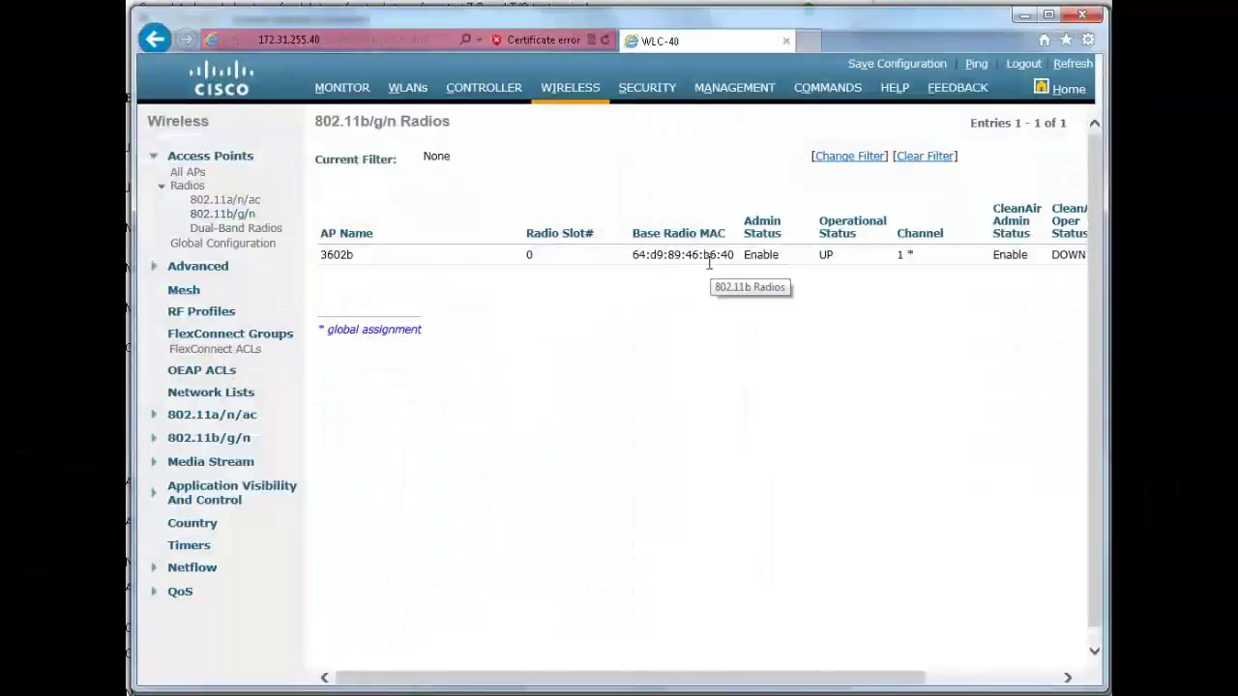
click(410, 92)
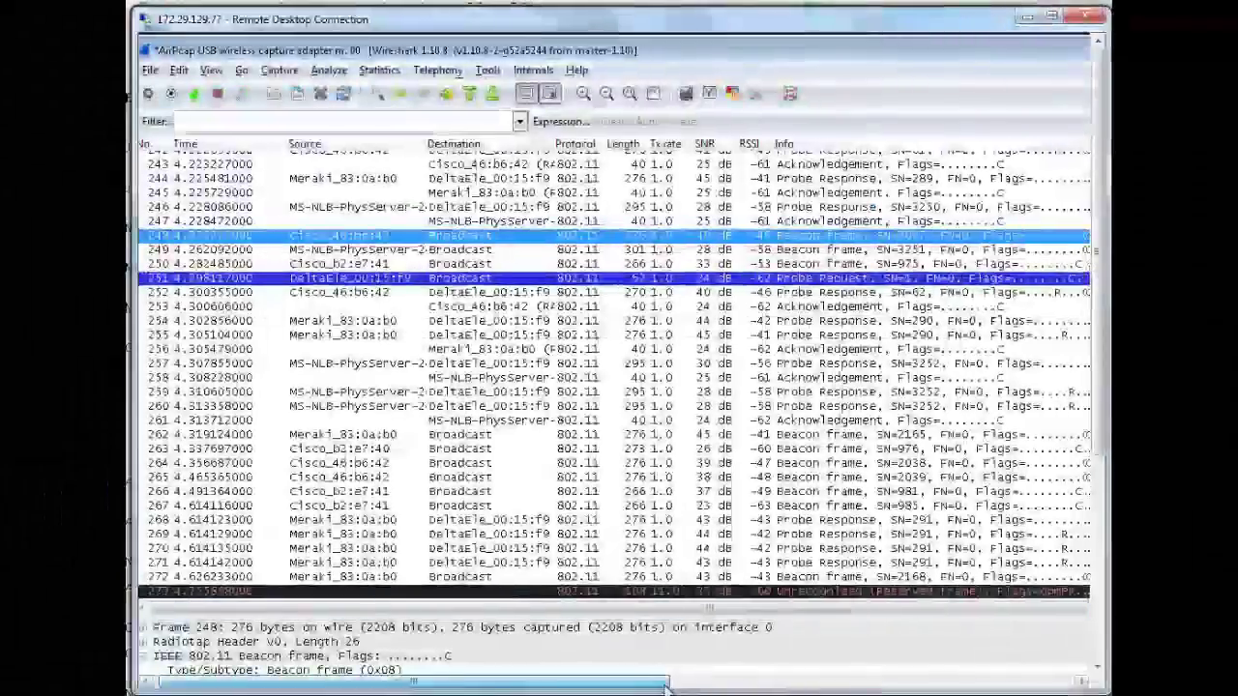
drag(664, 689, 832, 689)
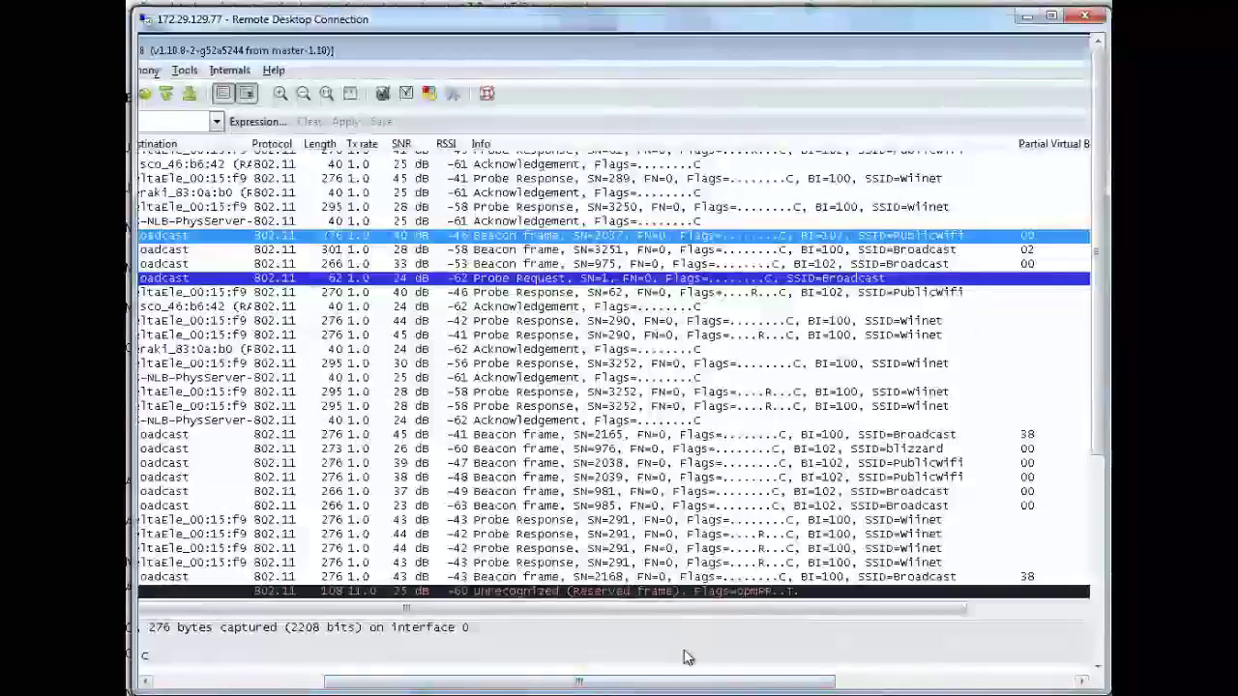
drag(688, 682, 425, 679)
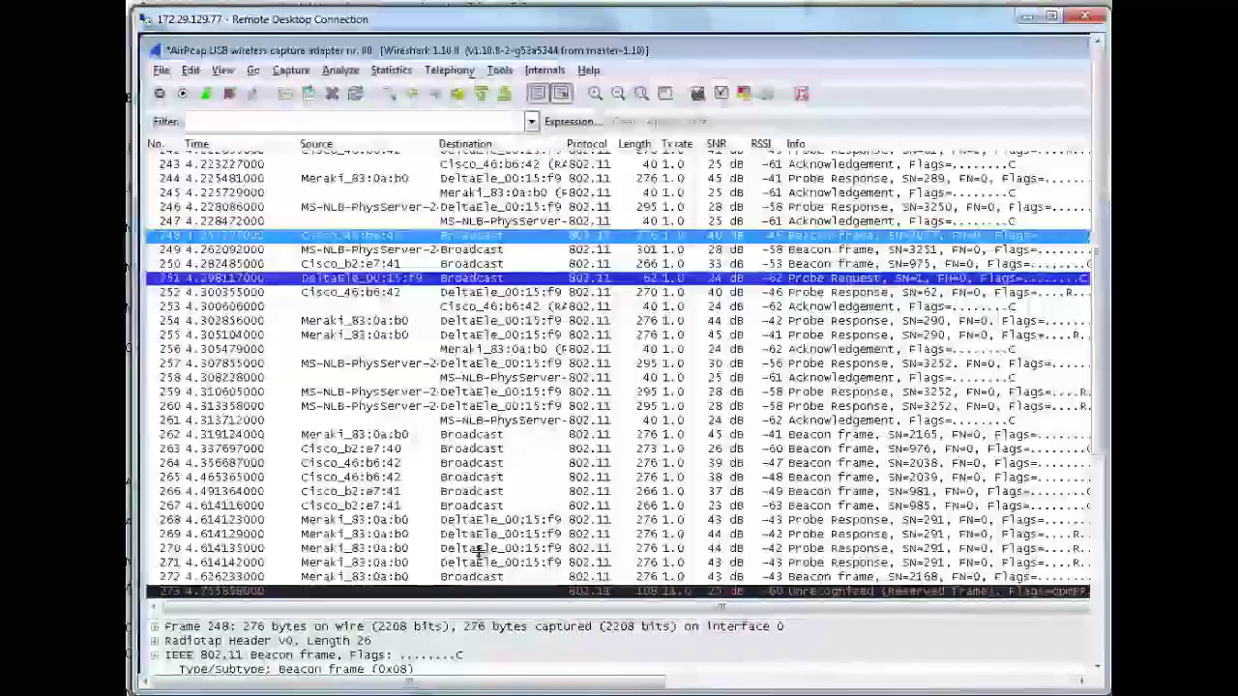
drag(479, 604, 470, 340)
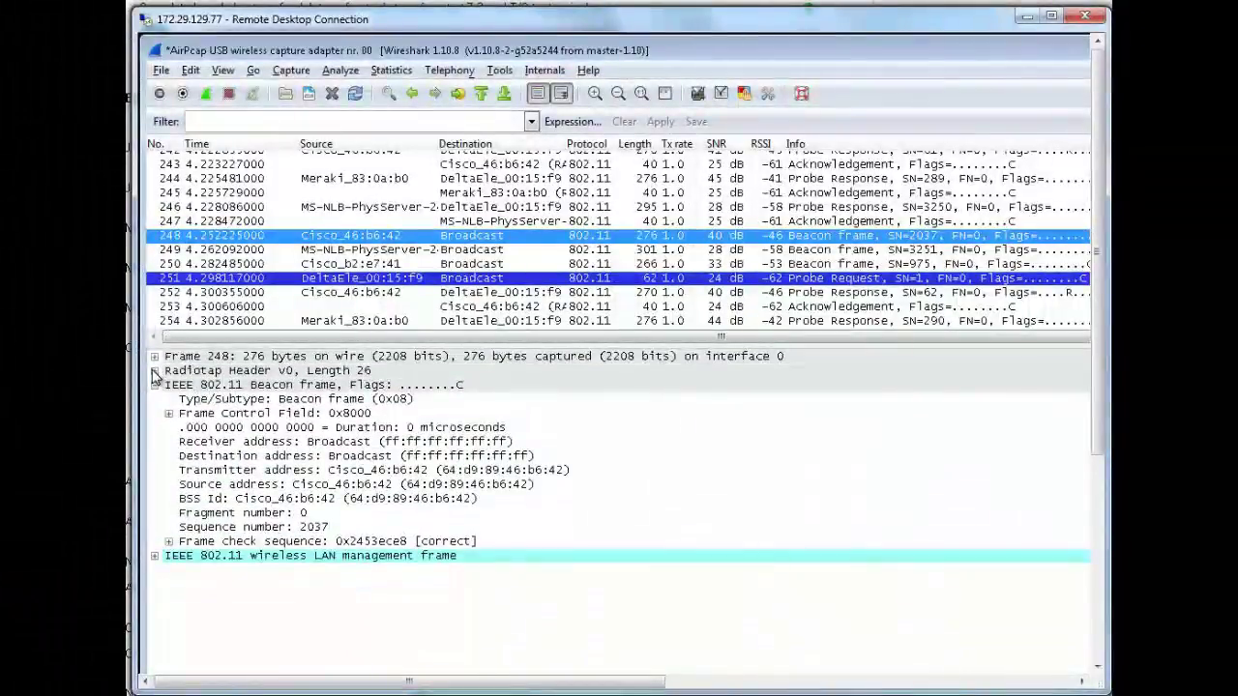
click(154, 372)
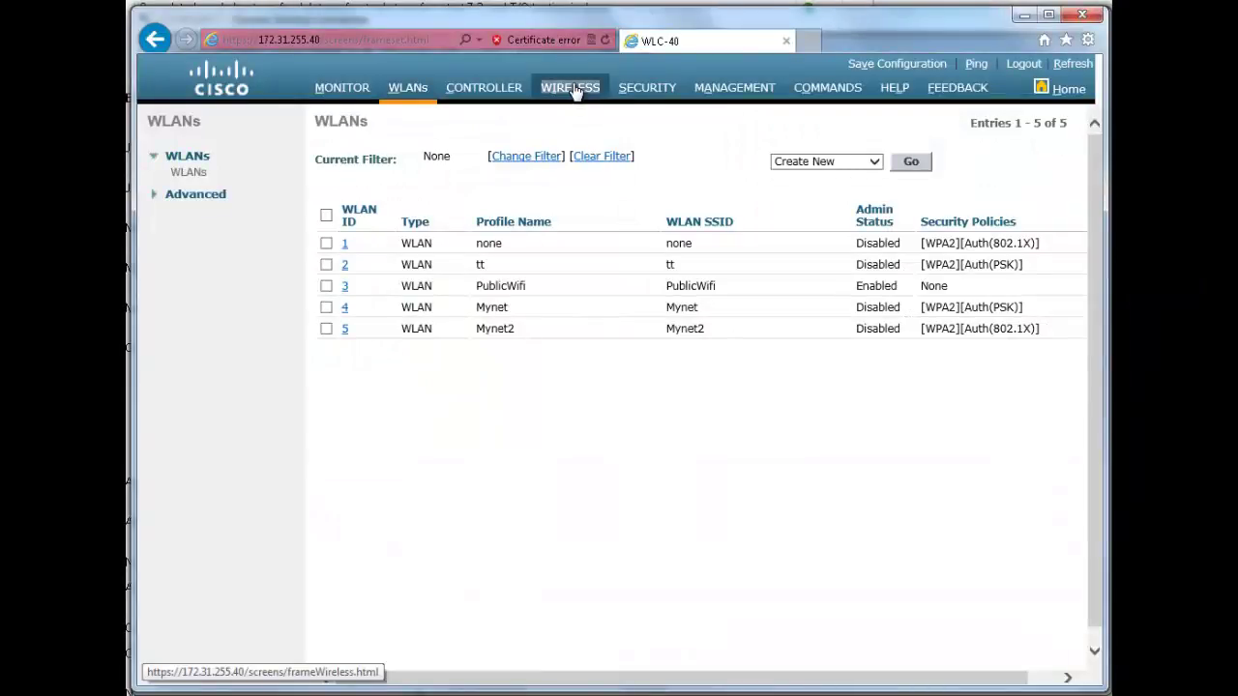
Revisit the controller's 802.11b/g/n and 802.11a/n/ac radio lists
click(575, 88)
click(222, 214)
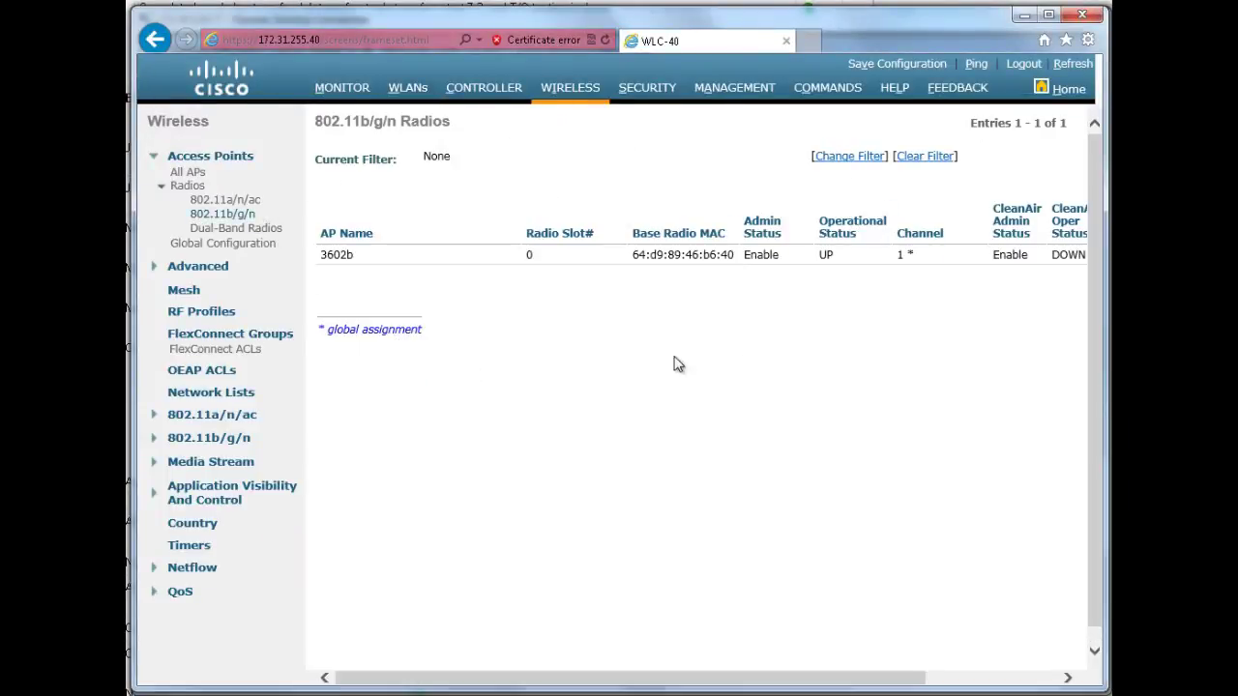
click(256, 201)
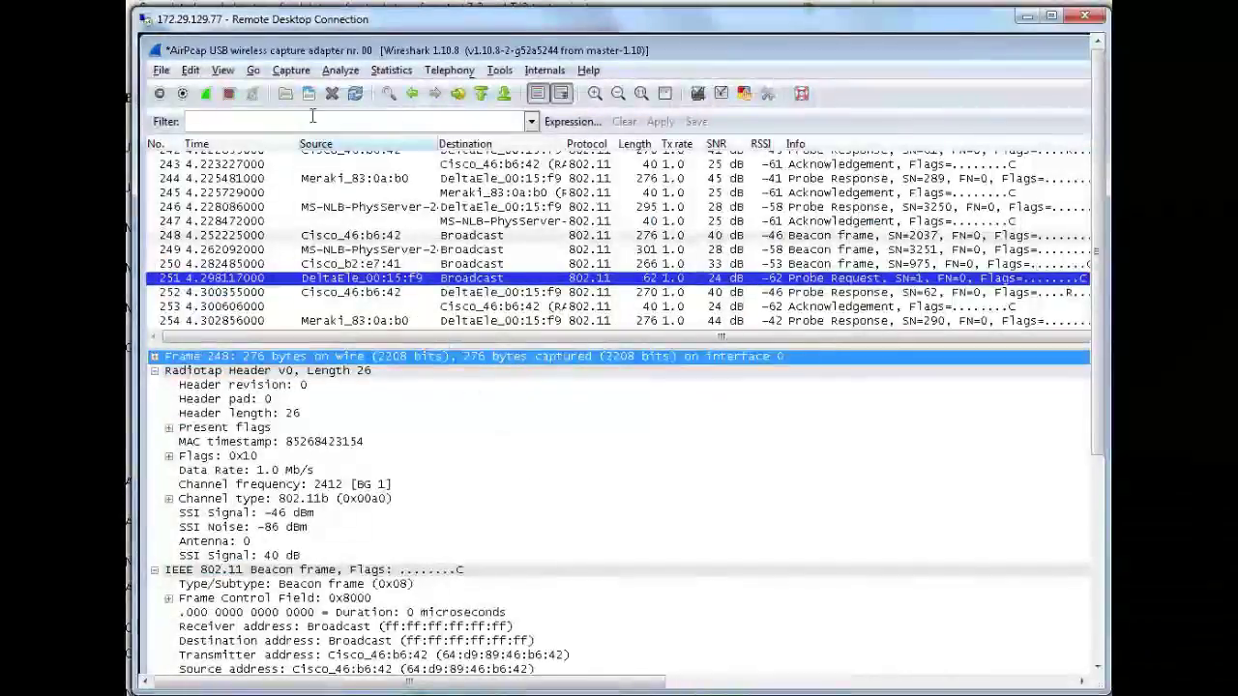
Retune the AirPcap adapter to 5180 MHz [A 36], start a new capture, and enlarge the packet list
click(291, 70)
click(308, 115)
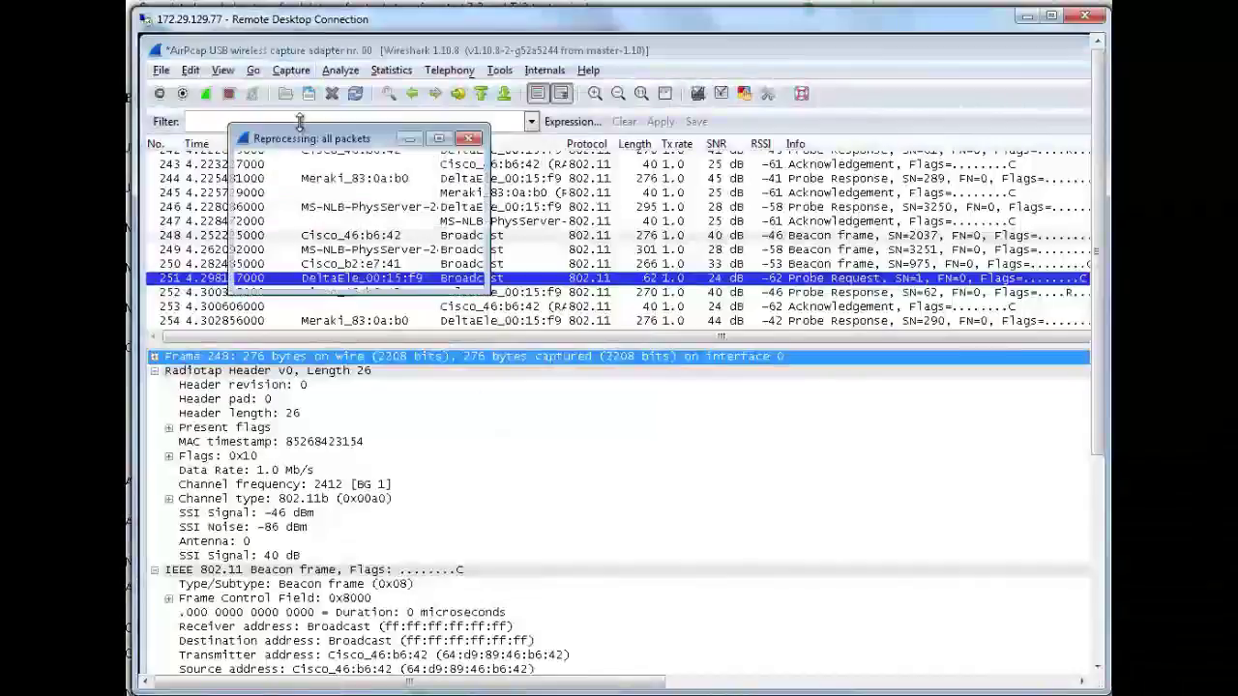
double_click(335, 232)
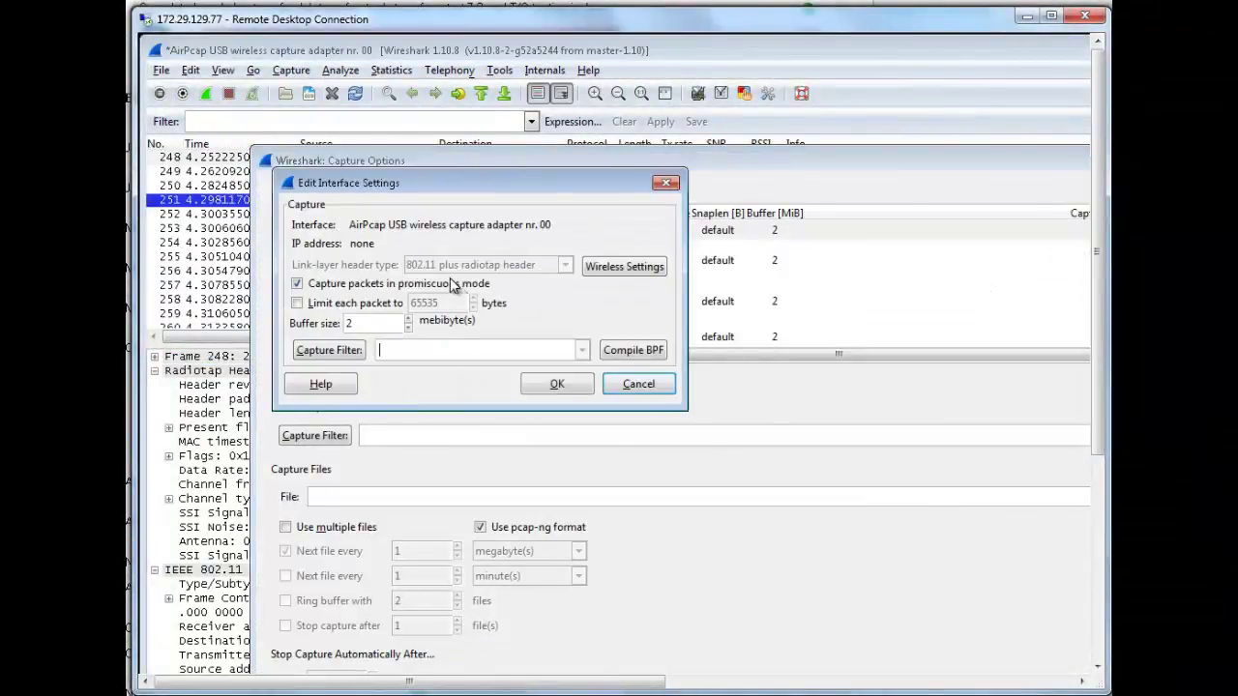
click(614, 267)
click(943, 546)
click(955, 481)
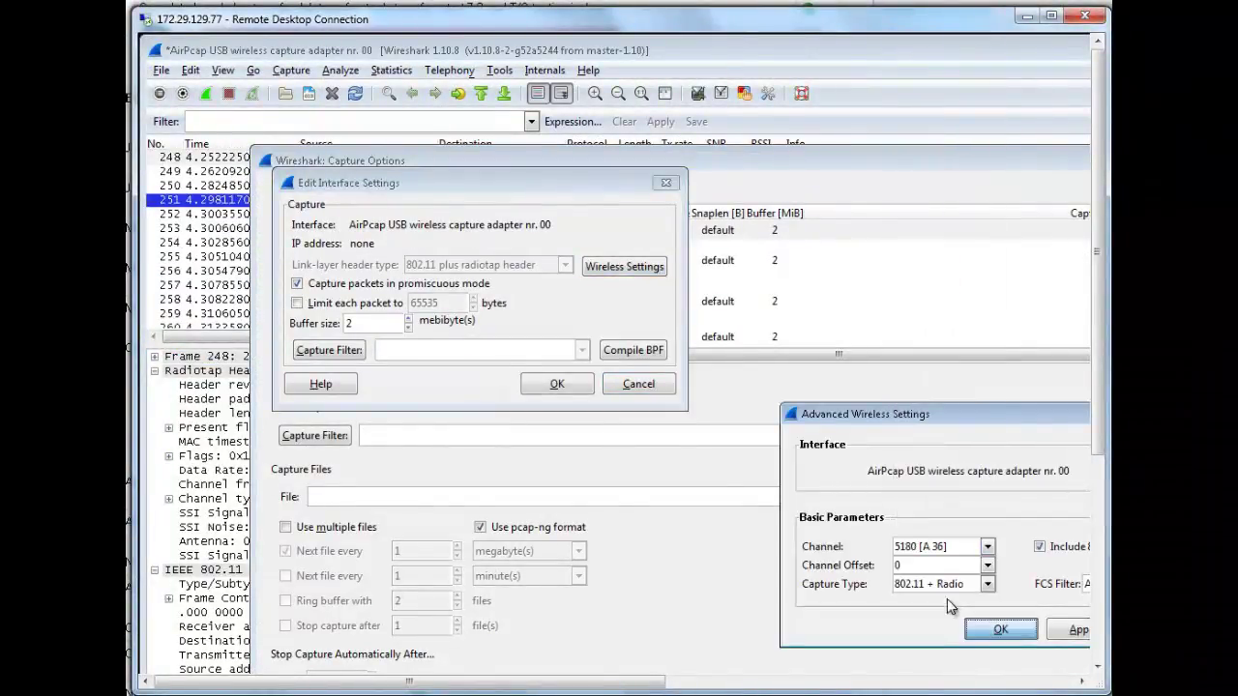
click(557, 384)
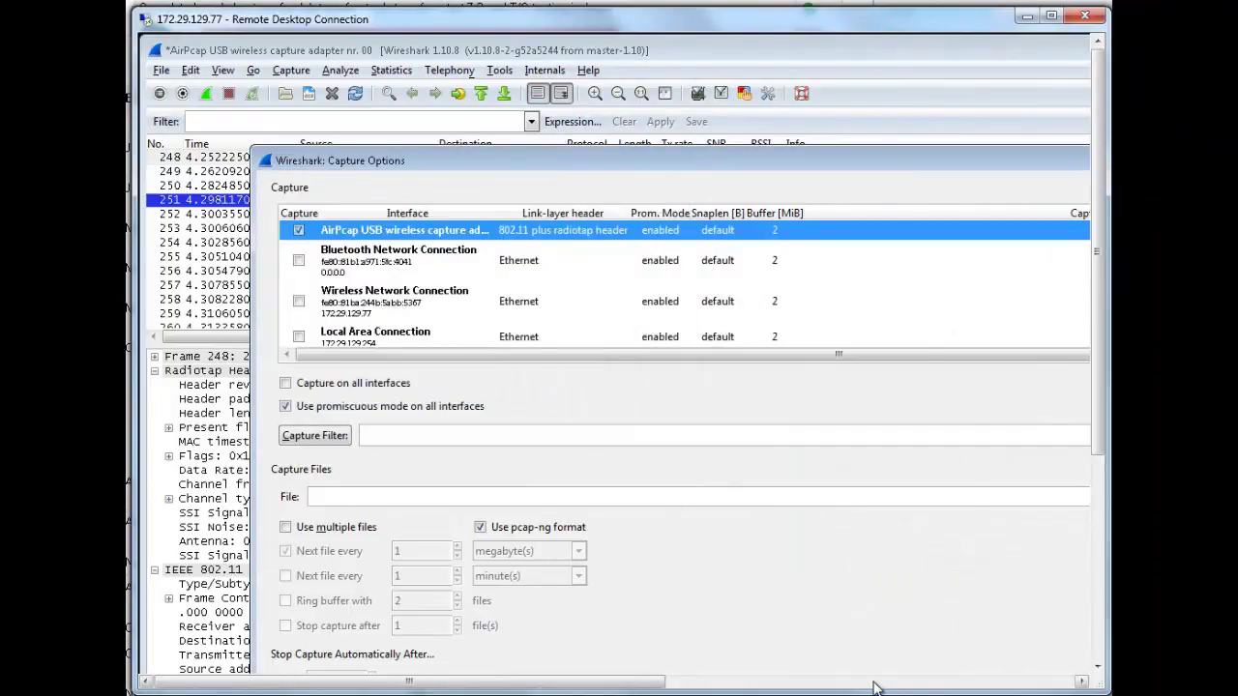
key(Return)
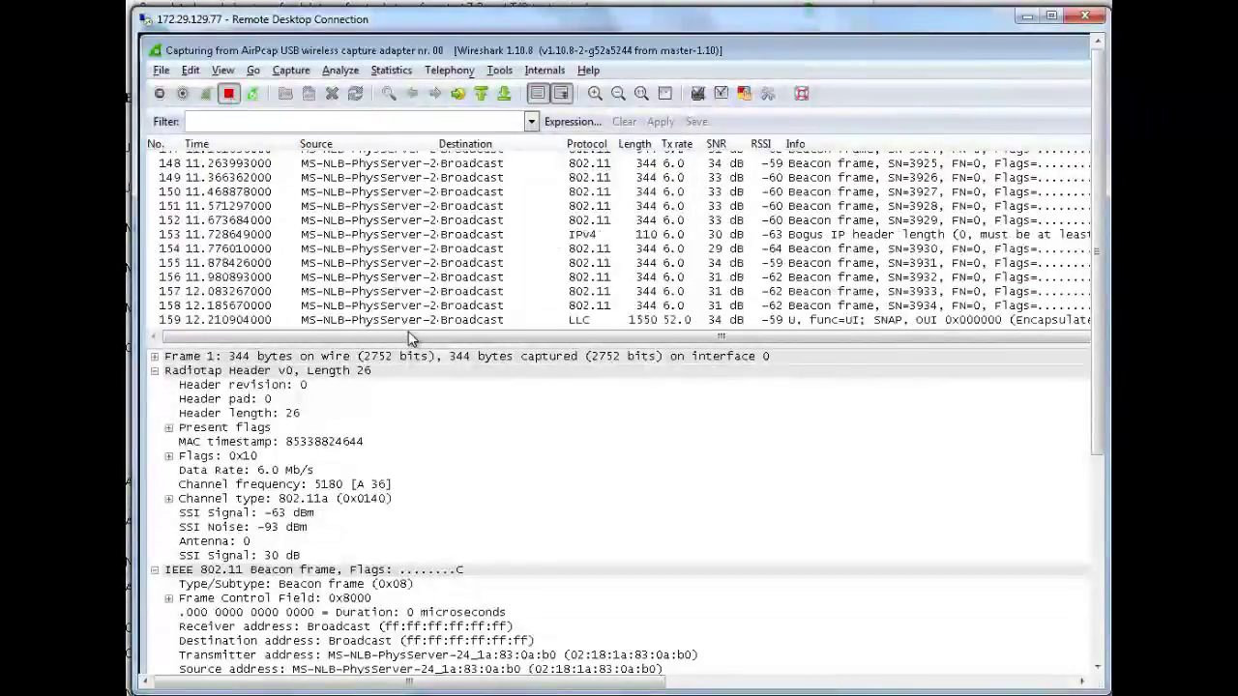
drag(413, 345, 422, 651)
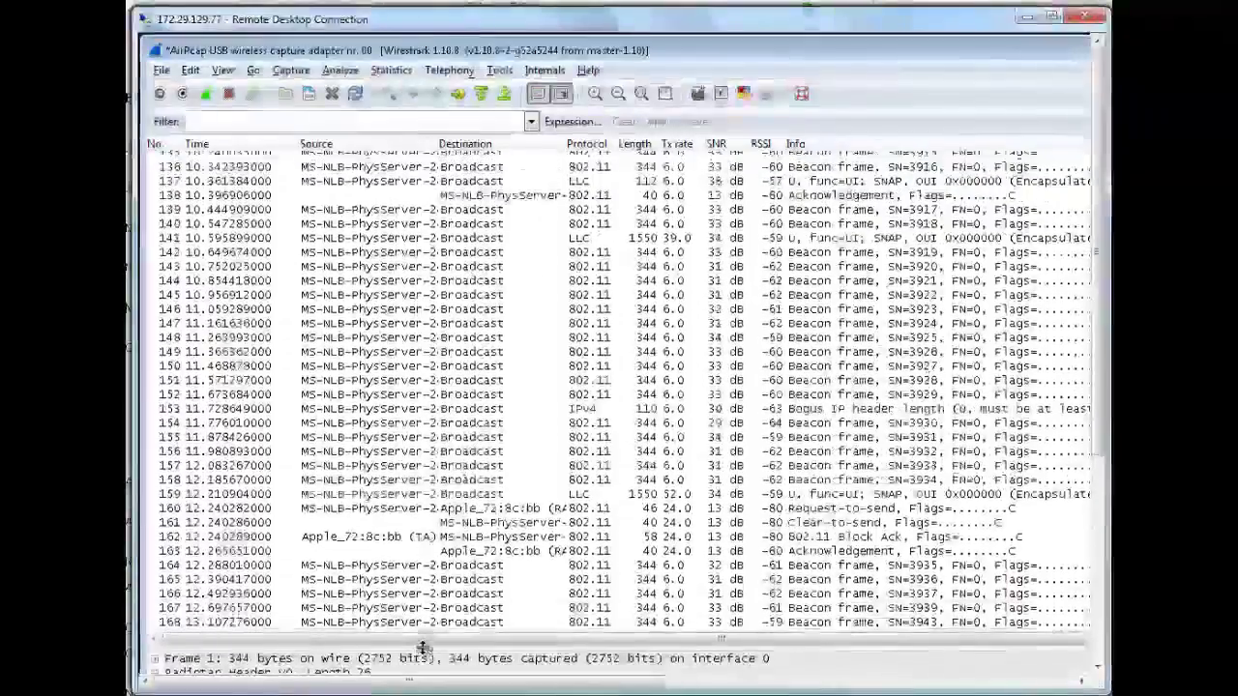
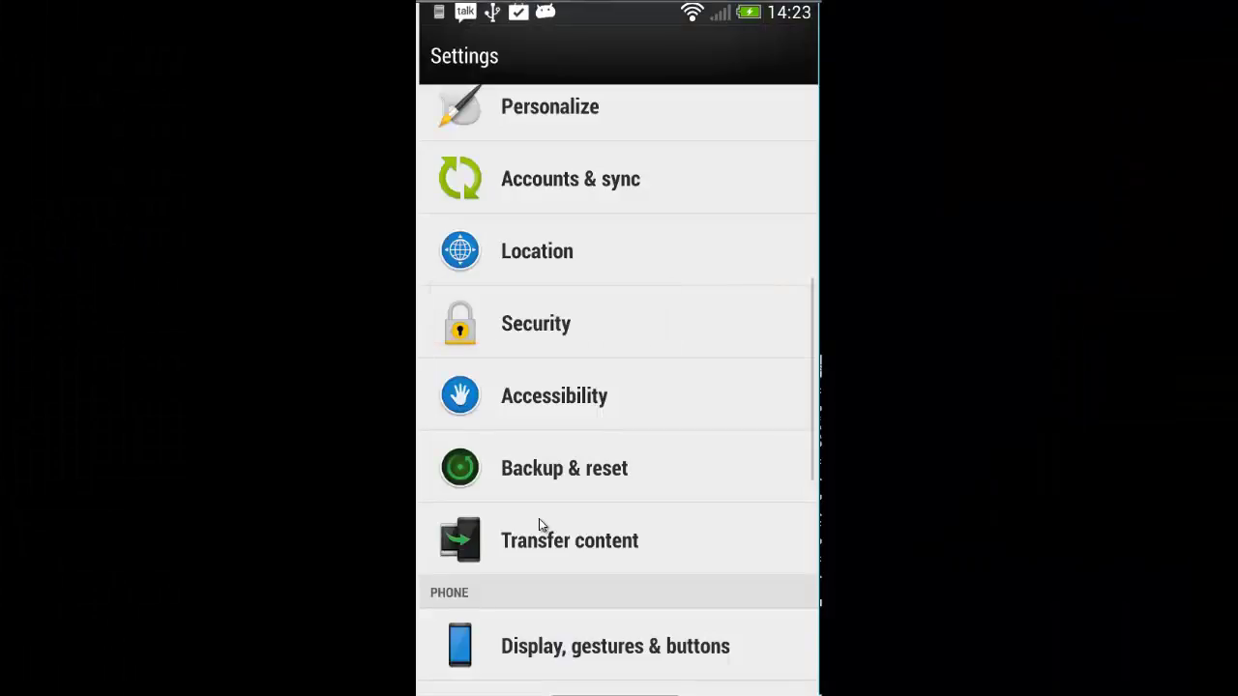
Confirm Unknown sources is allowed in Security, then open Developer options past the warning
scroll(539, 518, down, 6)
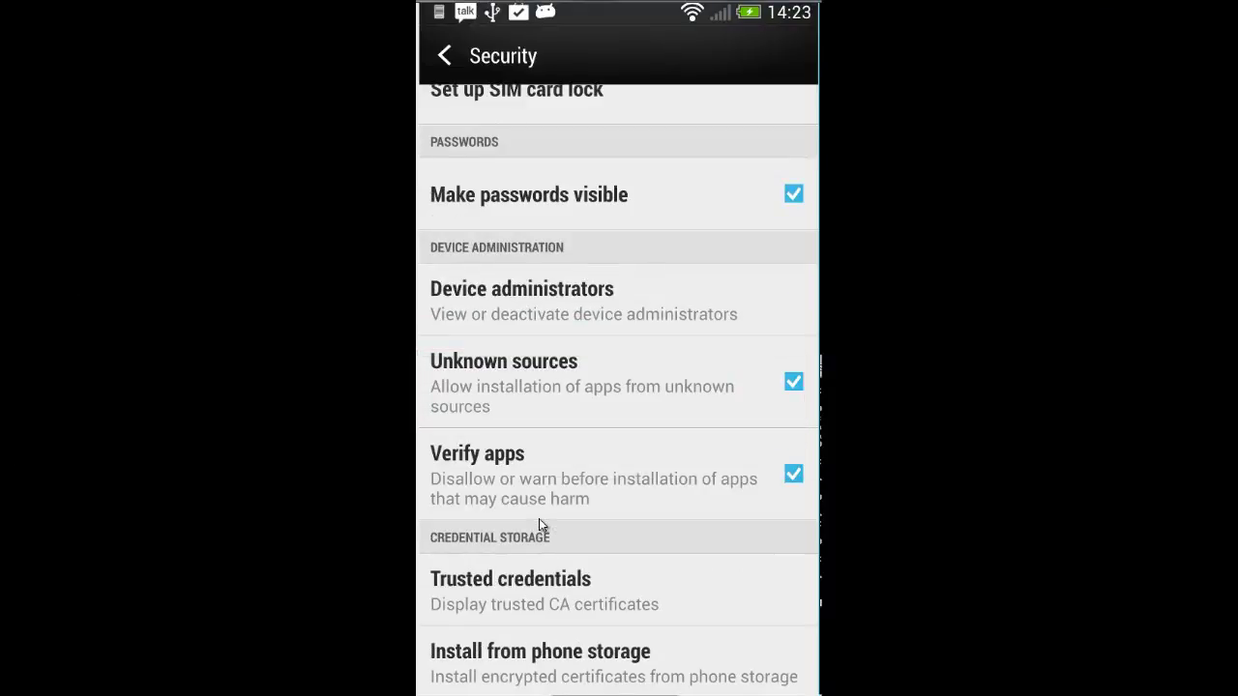
key(Escape)
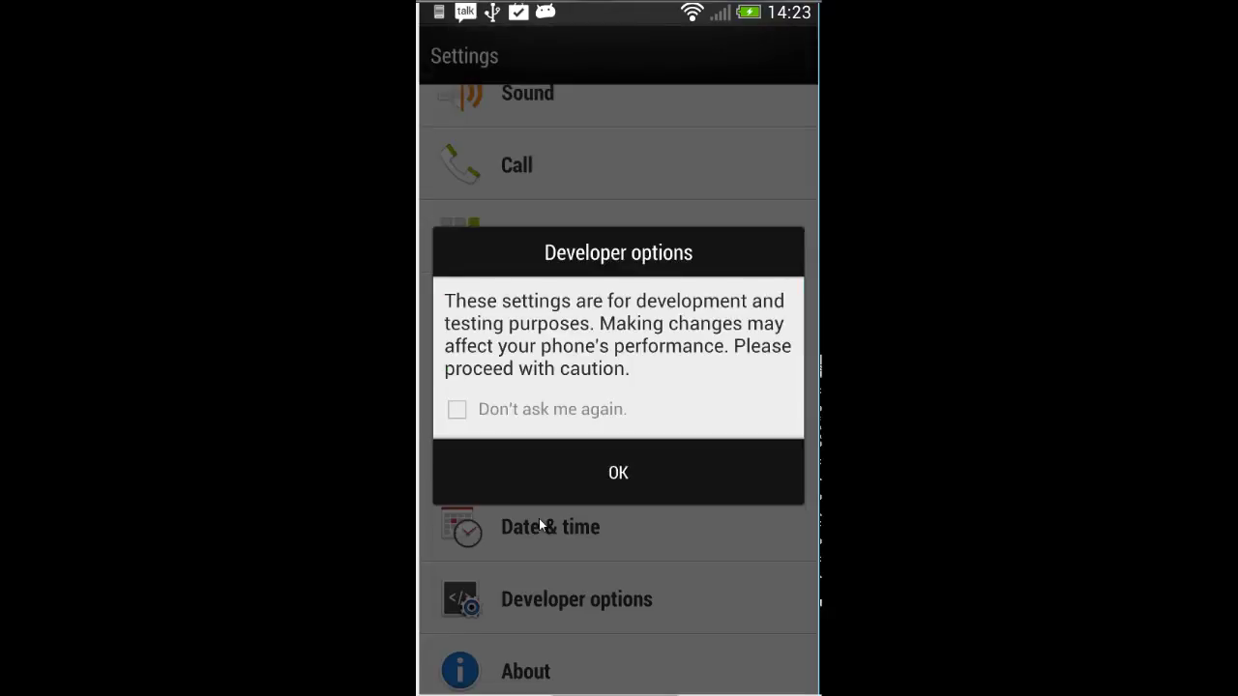
key(Return)
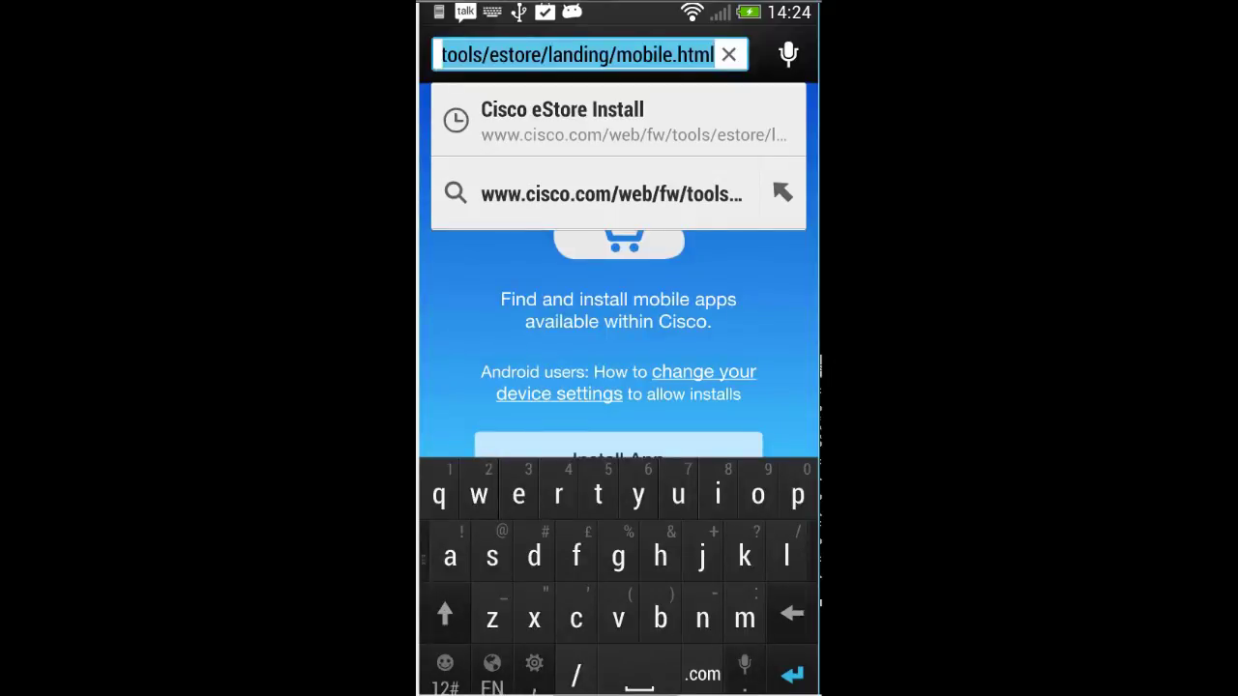
Download estore-3.apk from the Cisco eStore page and install it from the notification shade
key(Escape)
key(Tab)
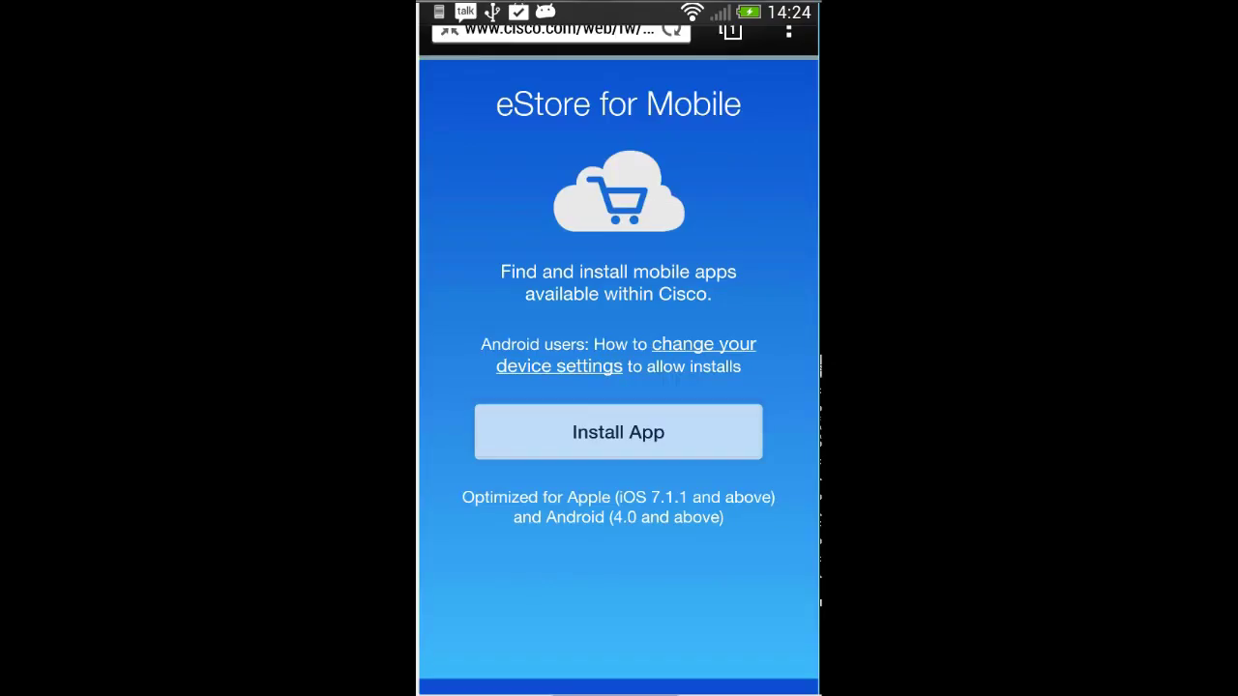
key(Return)
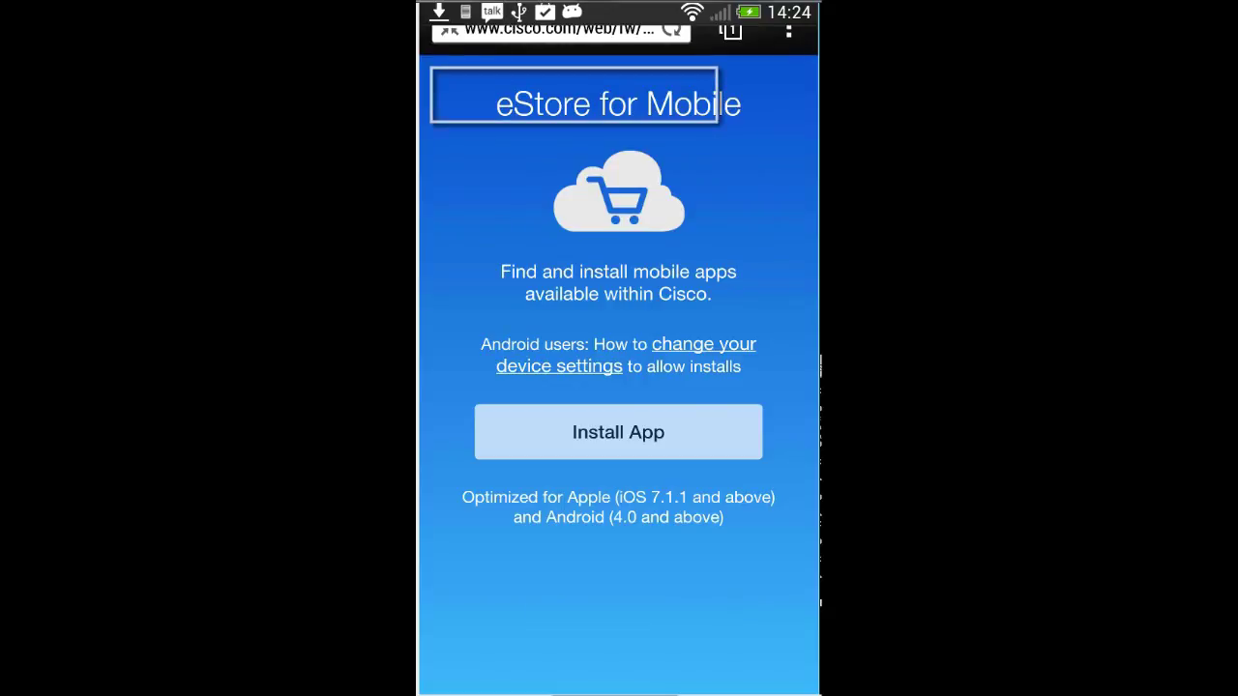
key(super+n)
key(Return)
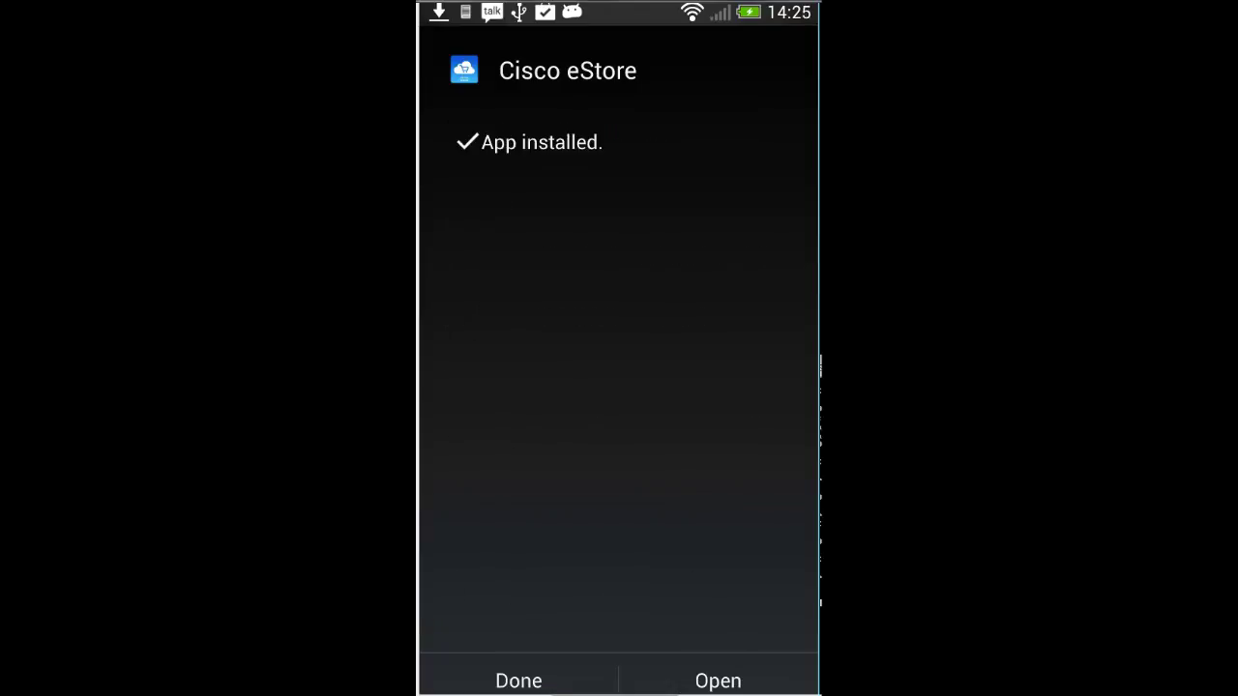
Launch eStore, sign in with CEC credentials, and open AirProvision from the All Apps list
key(Return)
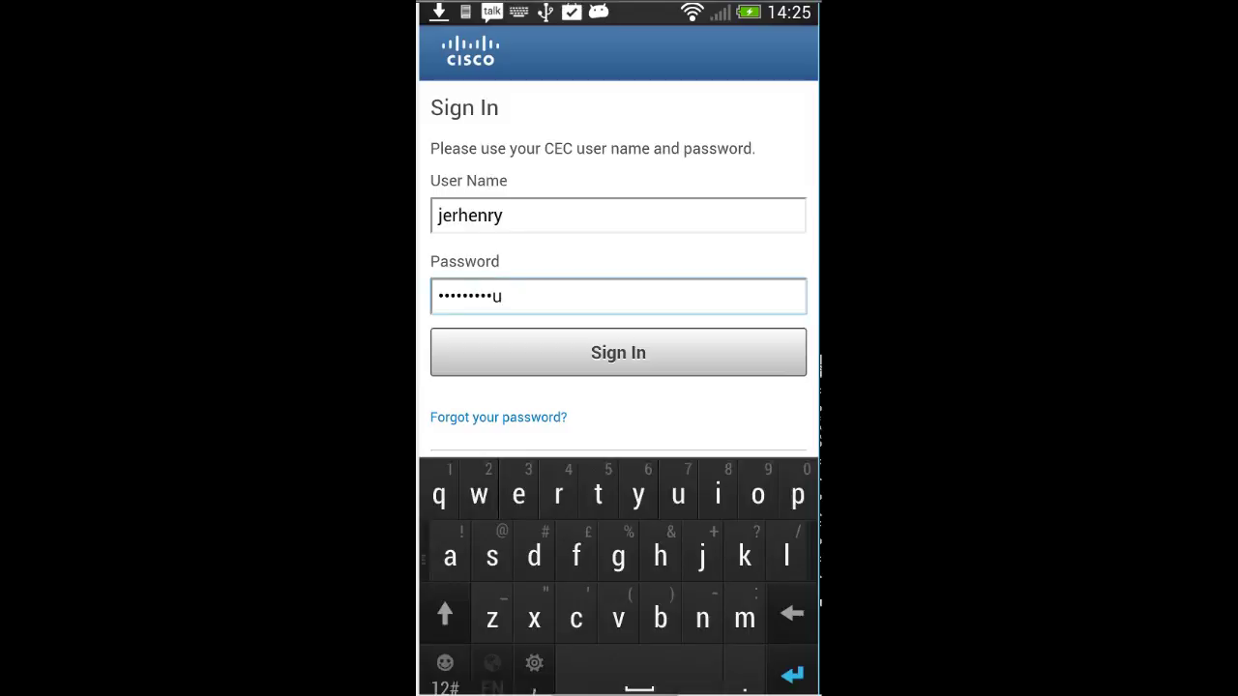
key(Return)
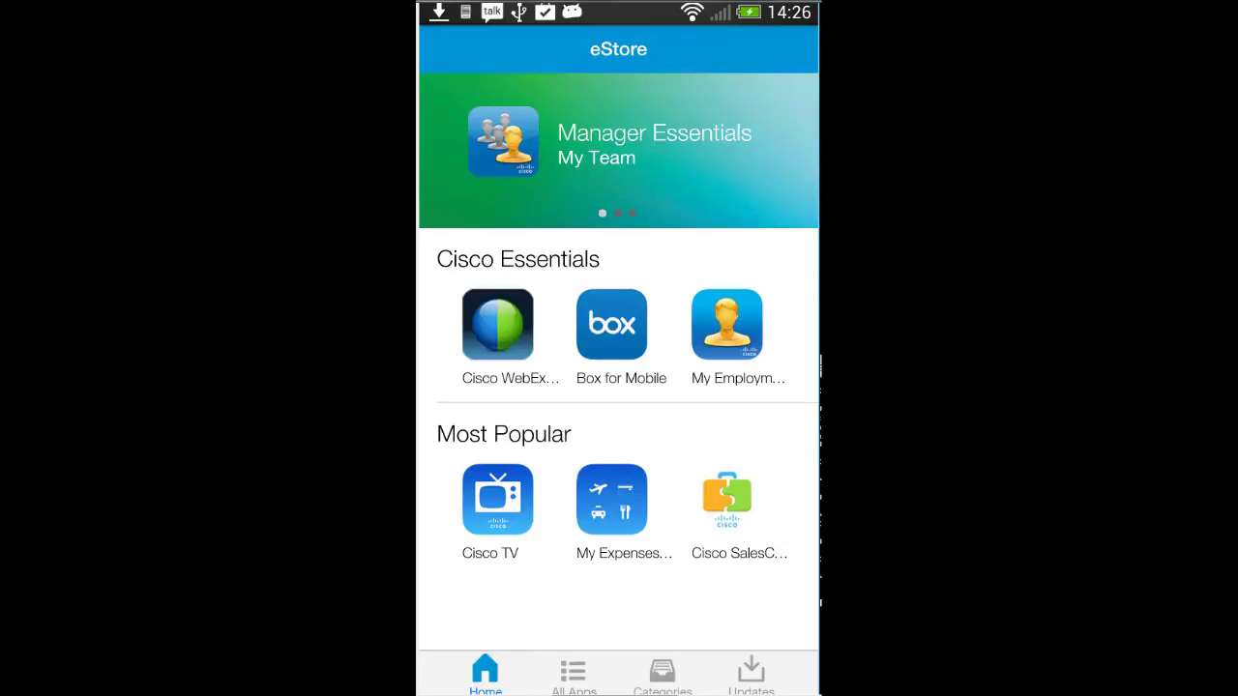
click(573, 674)
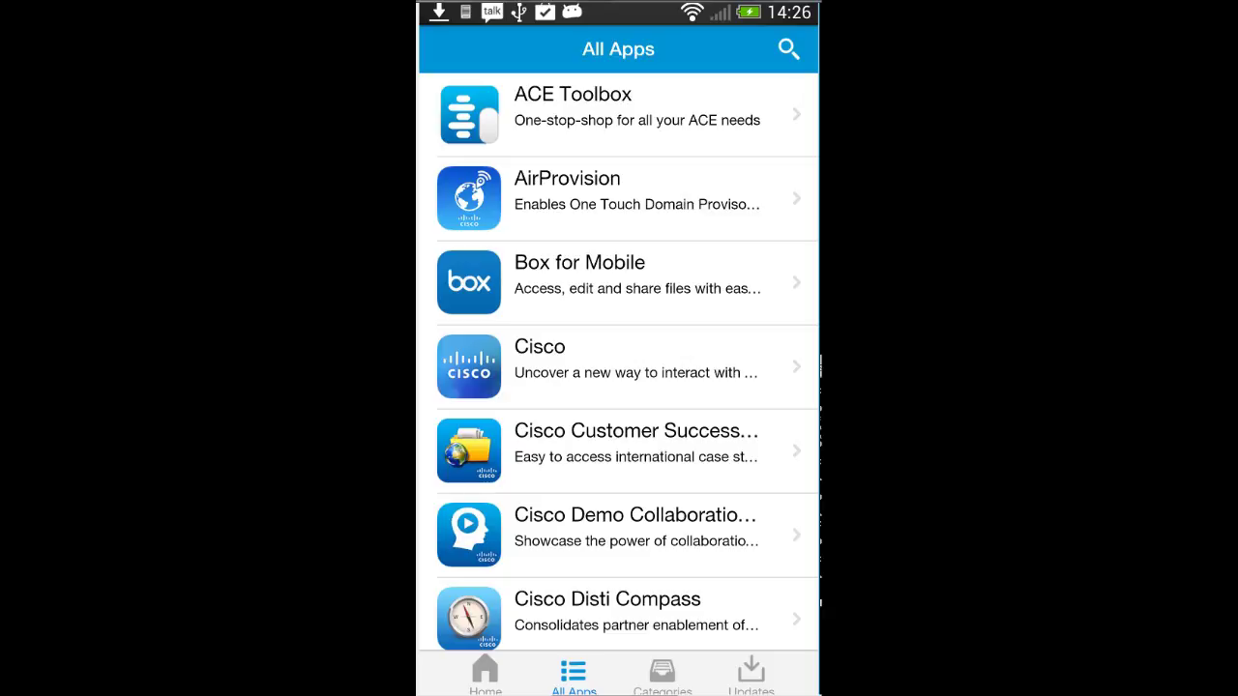
click(619, 198)
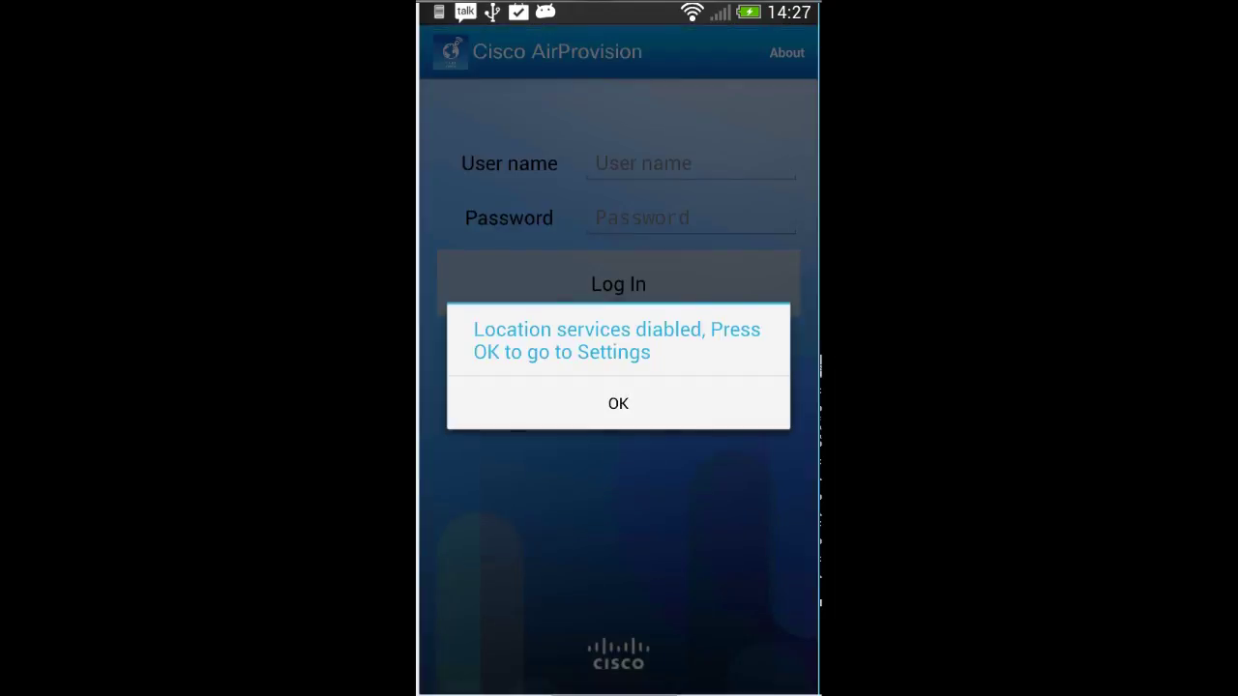
Accept the location prompt and enable GPS satellites in the phone's Location settings
click(618, 404)
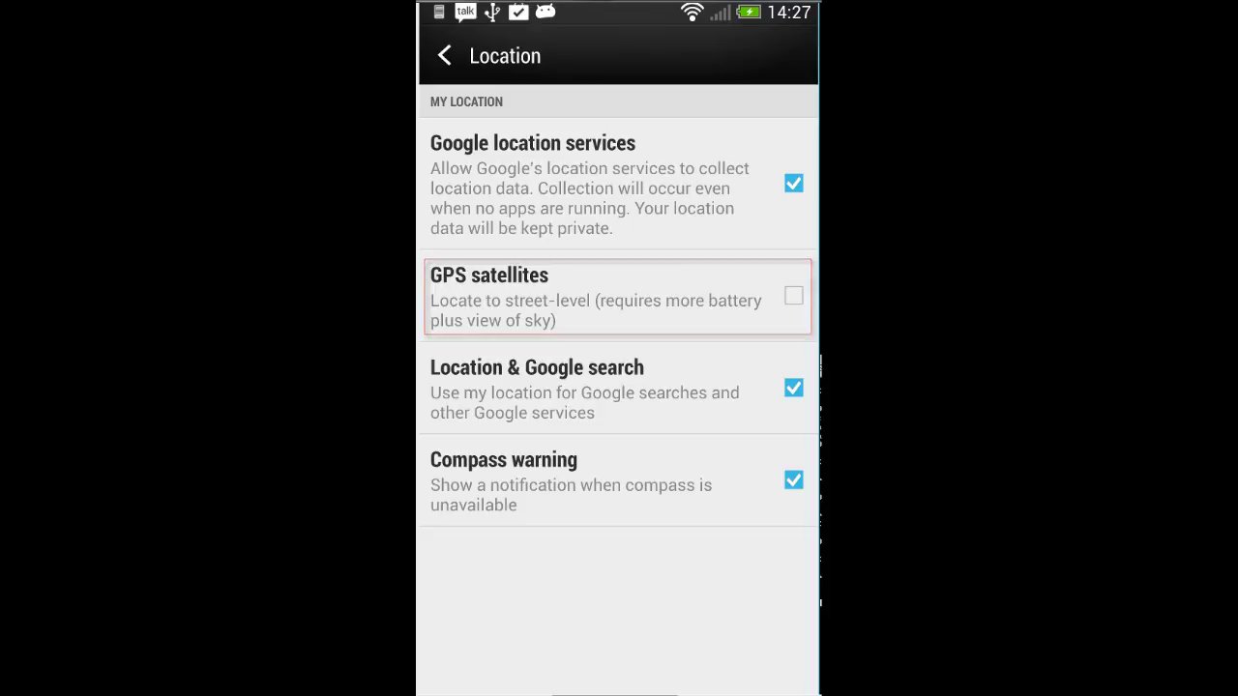
key(Return)
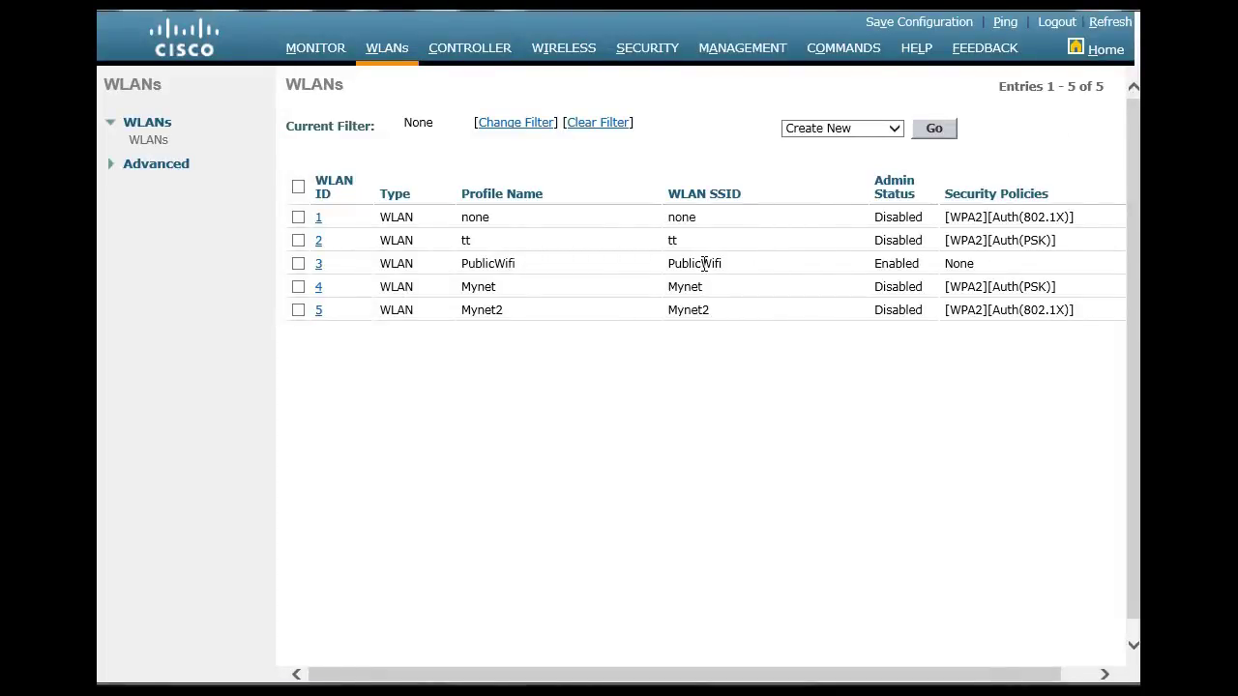
Try enabling Universal Admin on WLAN 3 PublicWifi, then dismiss the WPA/WPA2 requirement warning
click(321, 264)
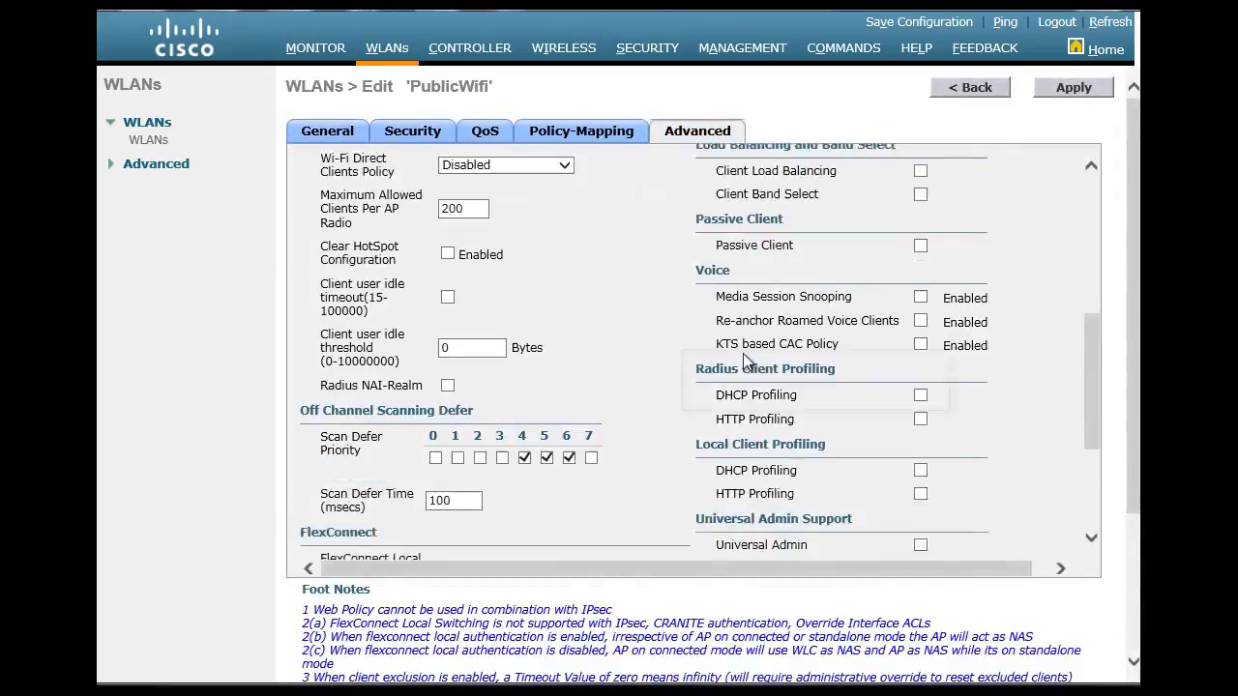
scroll(744, 356, down, 2)
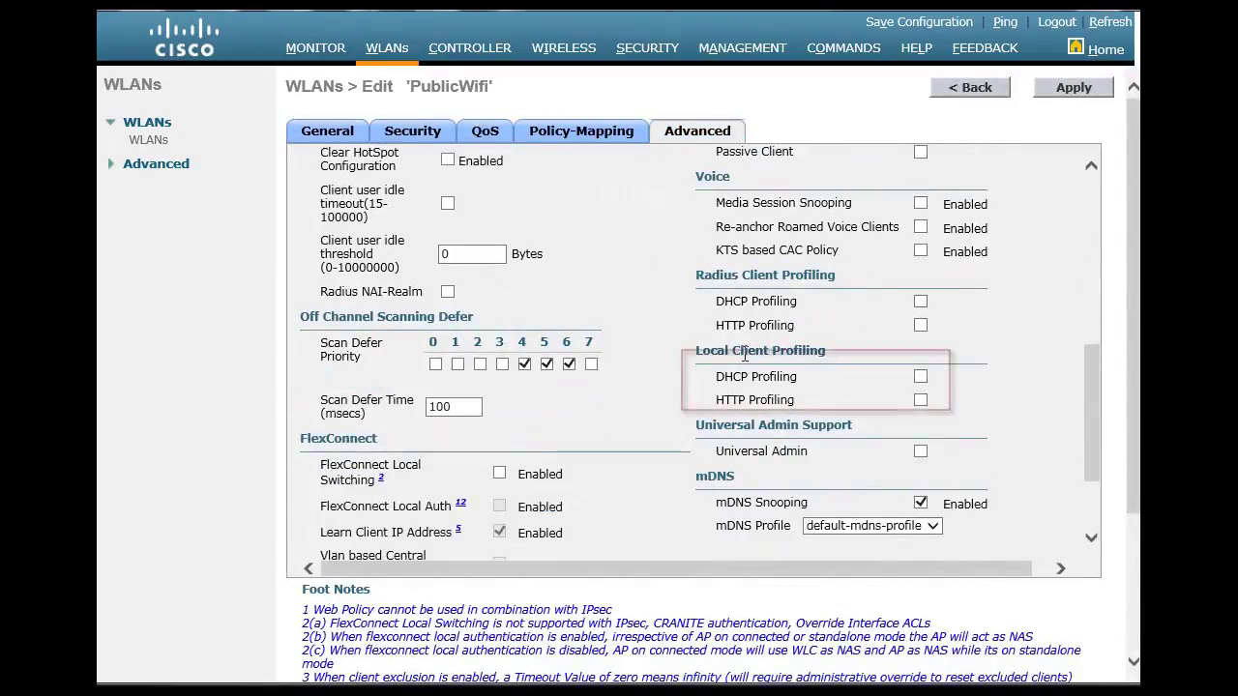
scroll(744, 356, down, 1)
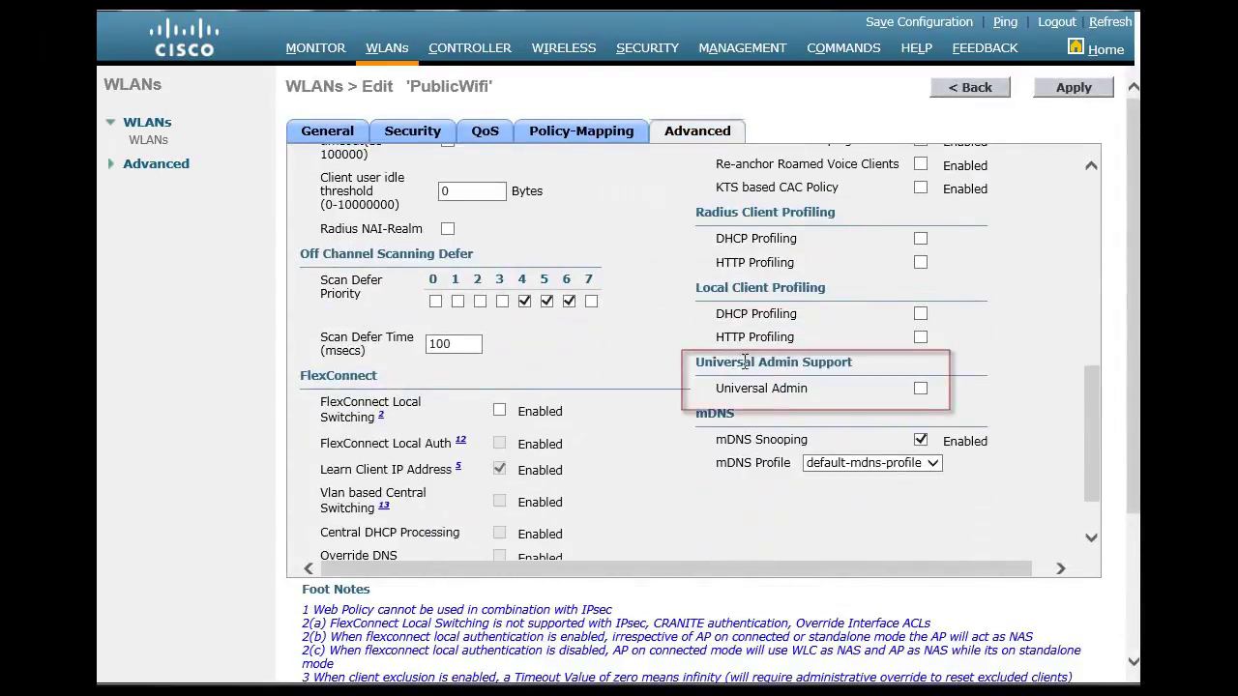
click(921, 388)
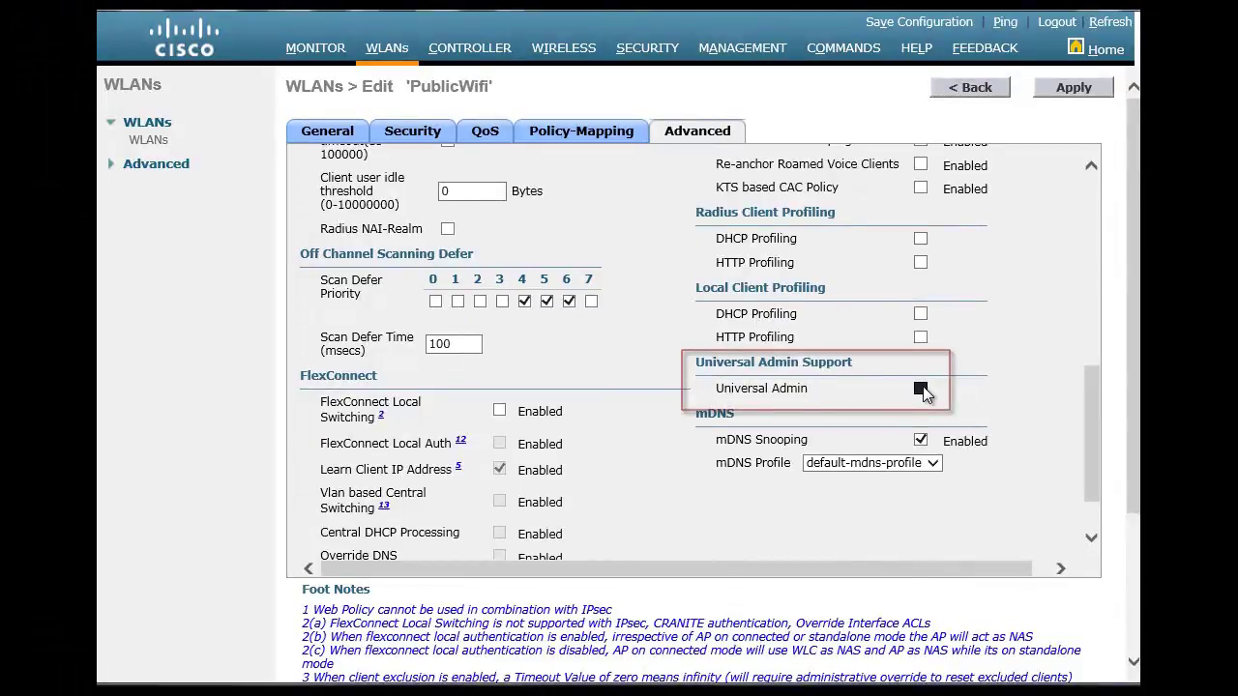
click(1074, 88)
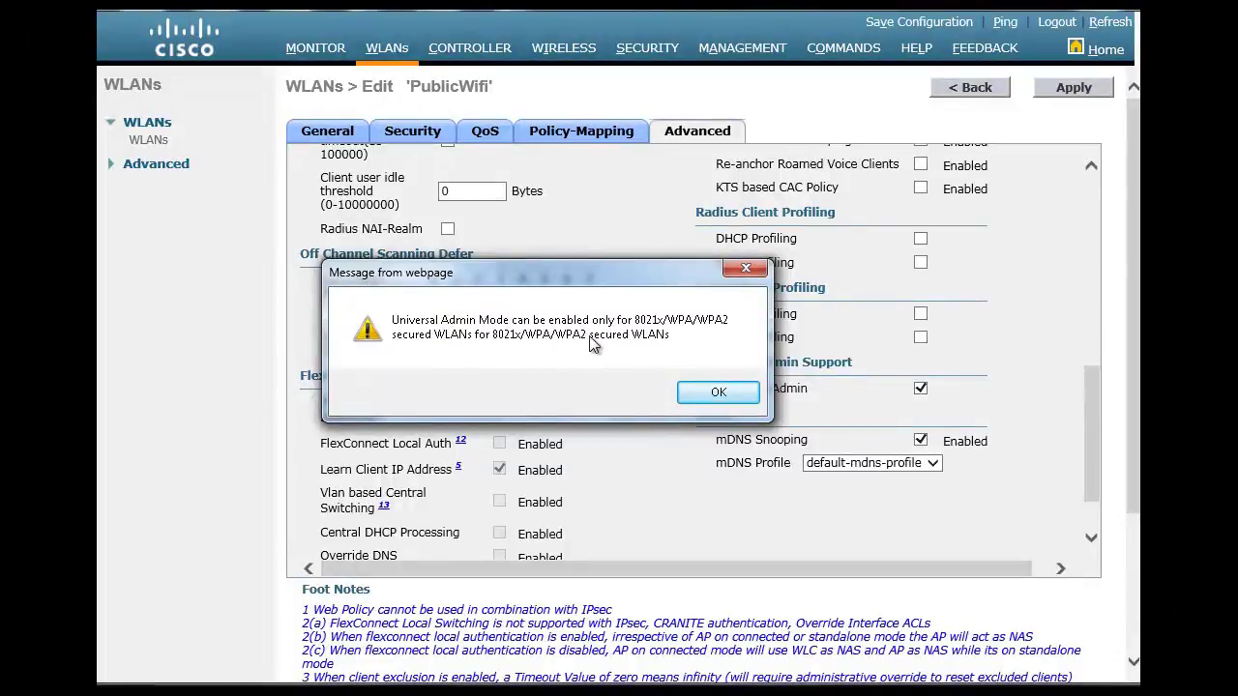
click(716, 393)
click(430, 131)
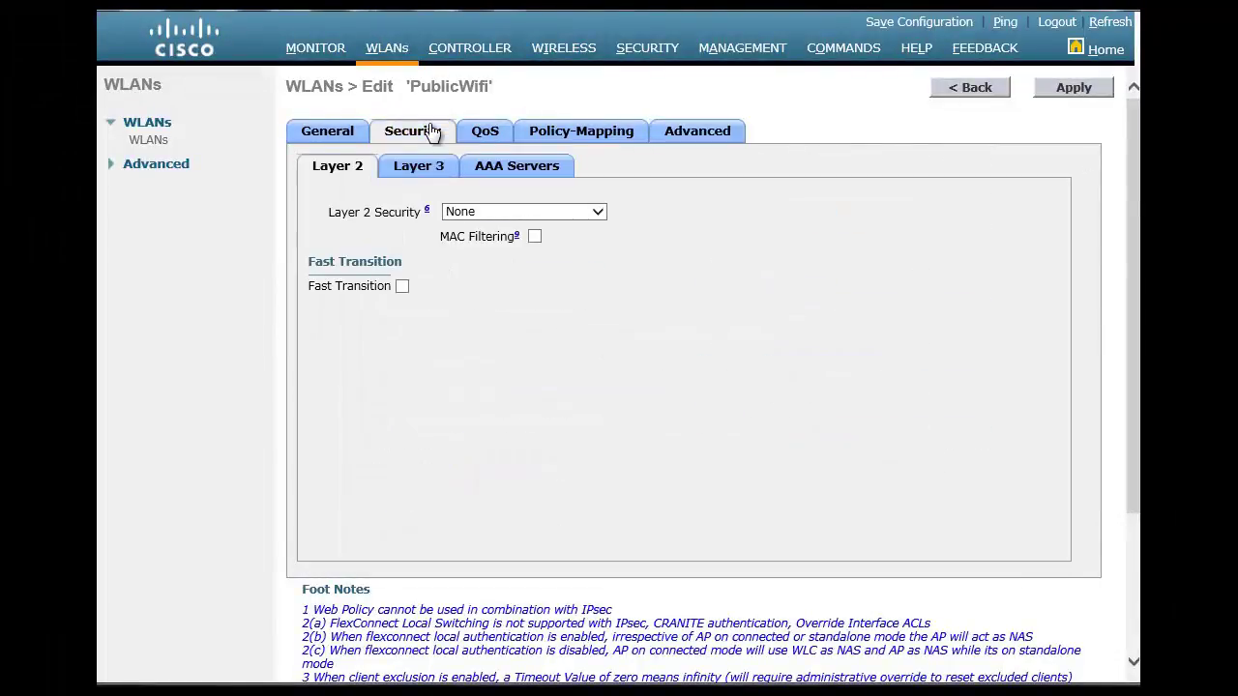
Set PublicWifi Layer 2 security to WPA+WPA2 with PSK and a pasted pre-shared key, and apply
click(493, 217)
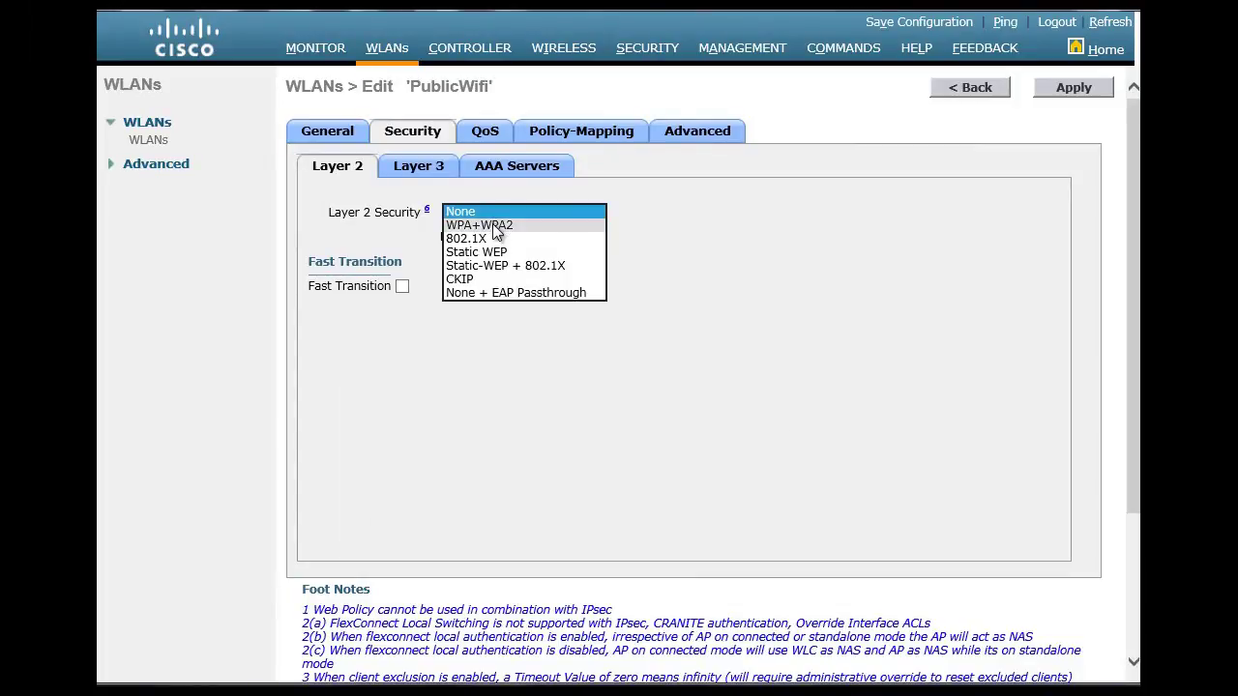
click(493, 225)
scroll(666, 392, down, 3)
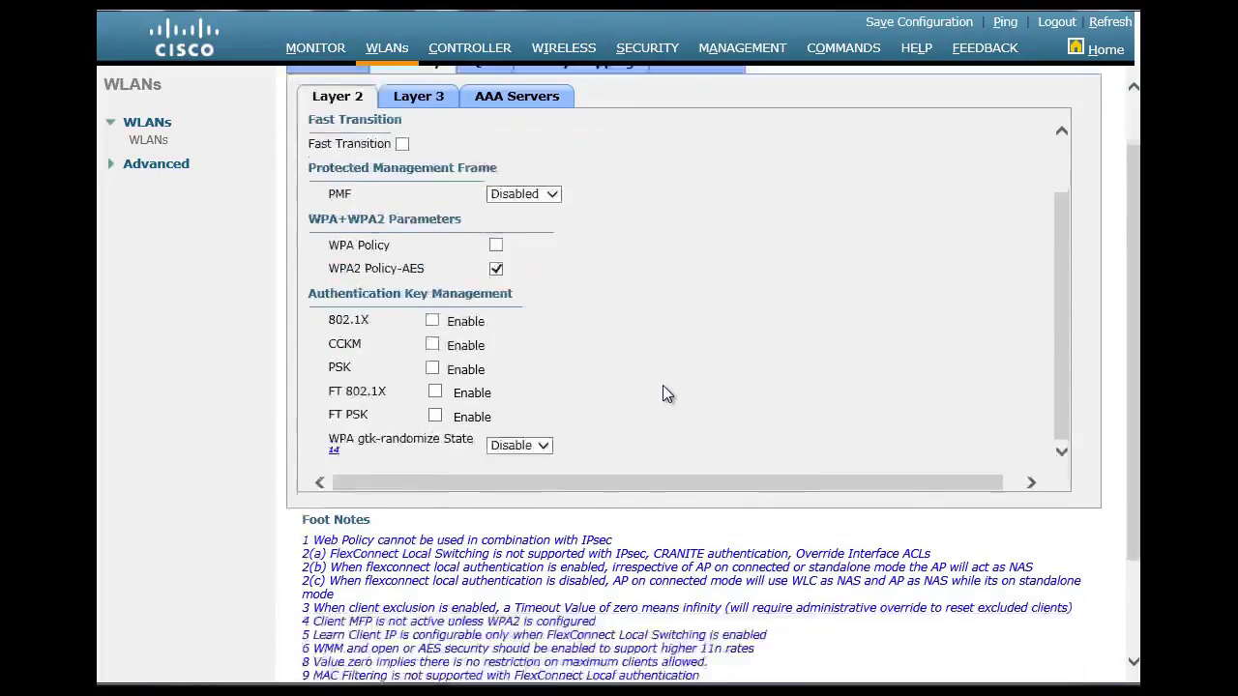
click(433, 235)
scroll(512, 257, down, 1)
click(590, 282)
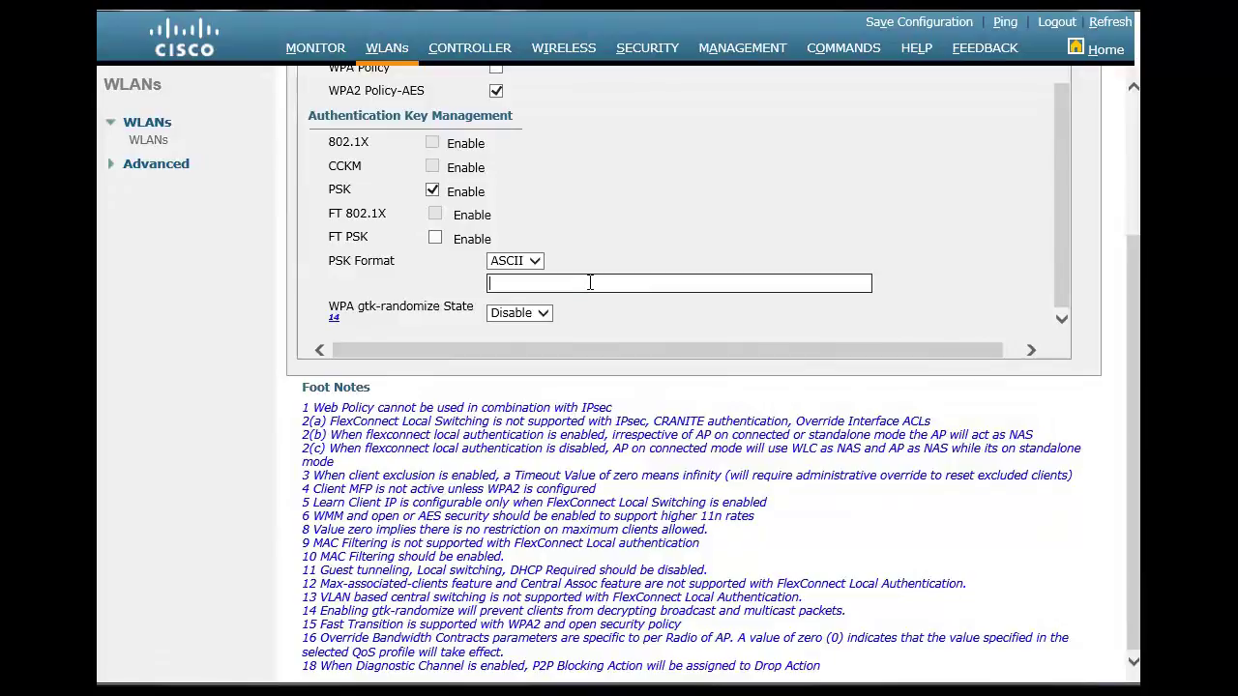
key(ctrl+v)
scroll(816, 232, up, 5)
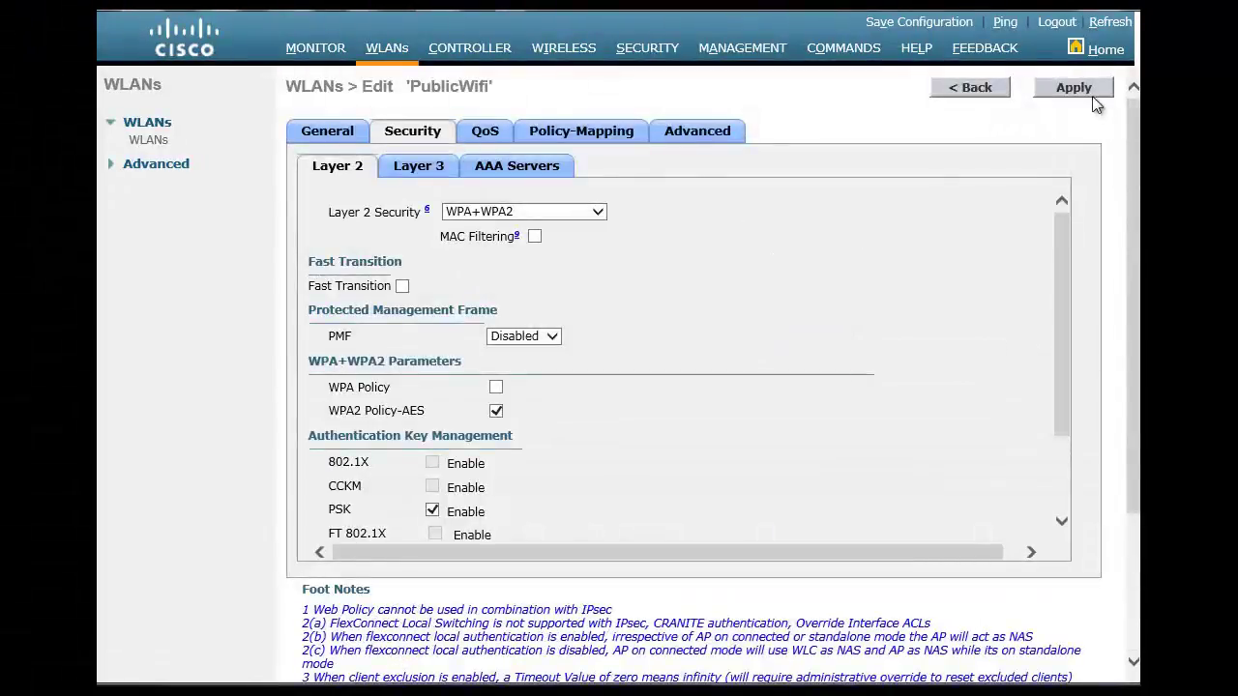
click(1073, 87)
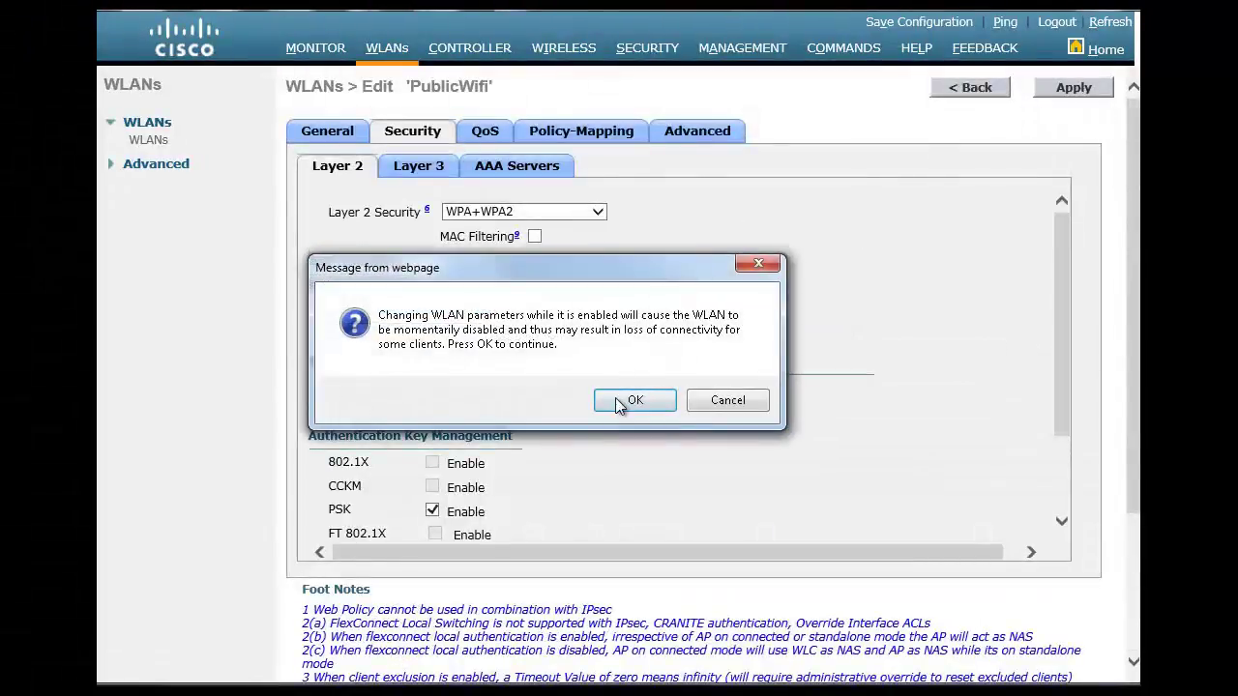
click(630, 400)
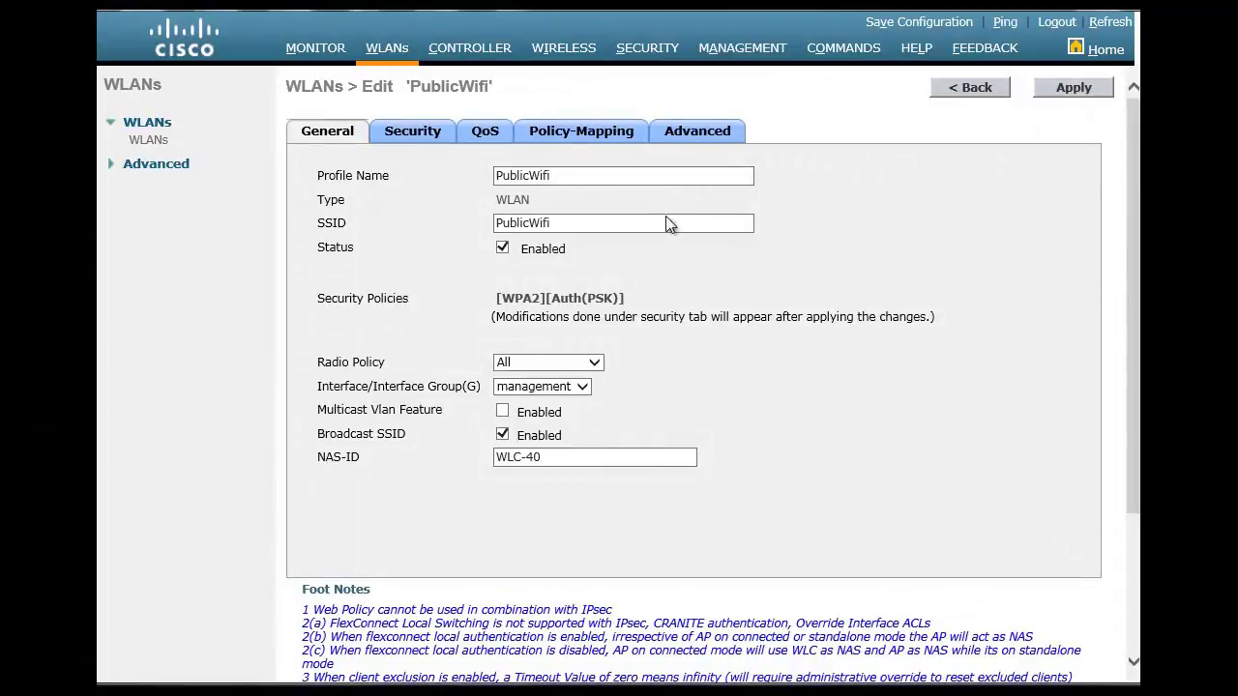
Tick Universal Admin on PublicWifi's Advanced tab, apply, and confirm both dialogs
click(692, 136)
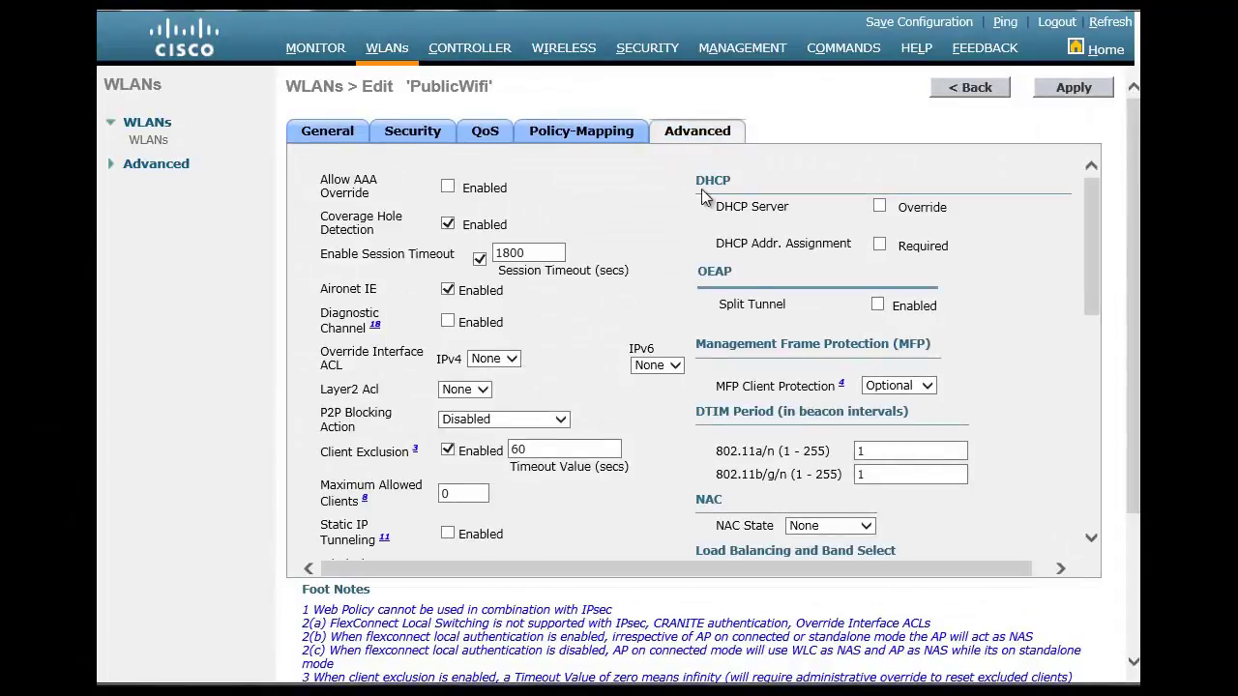
scroll(798, 397, down, 4)
scroll(798, 396, down, 3)
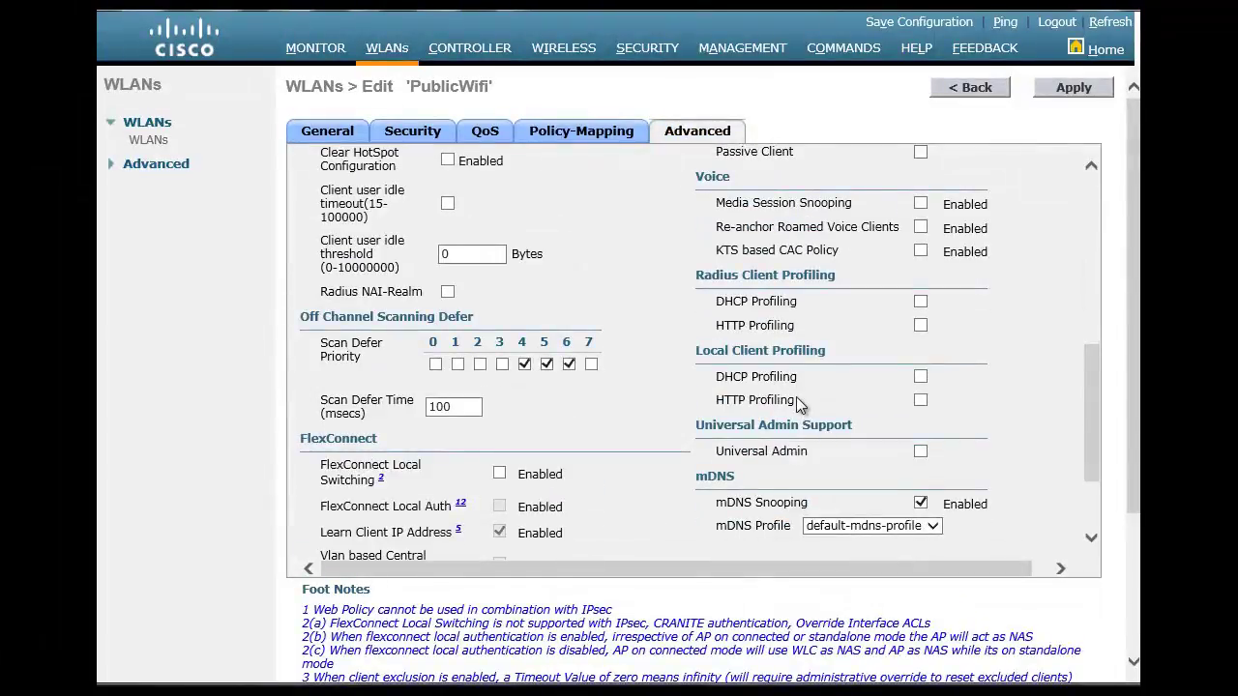
click(920, 451)
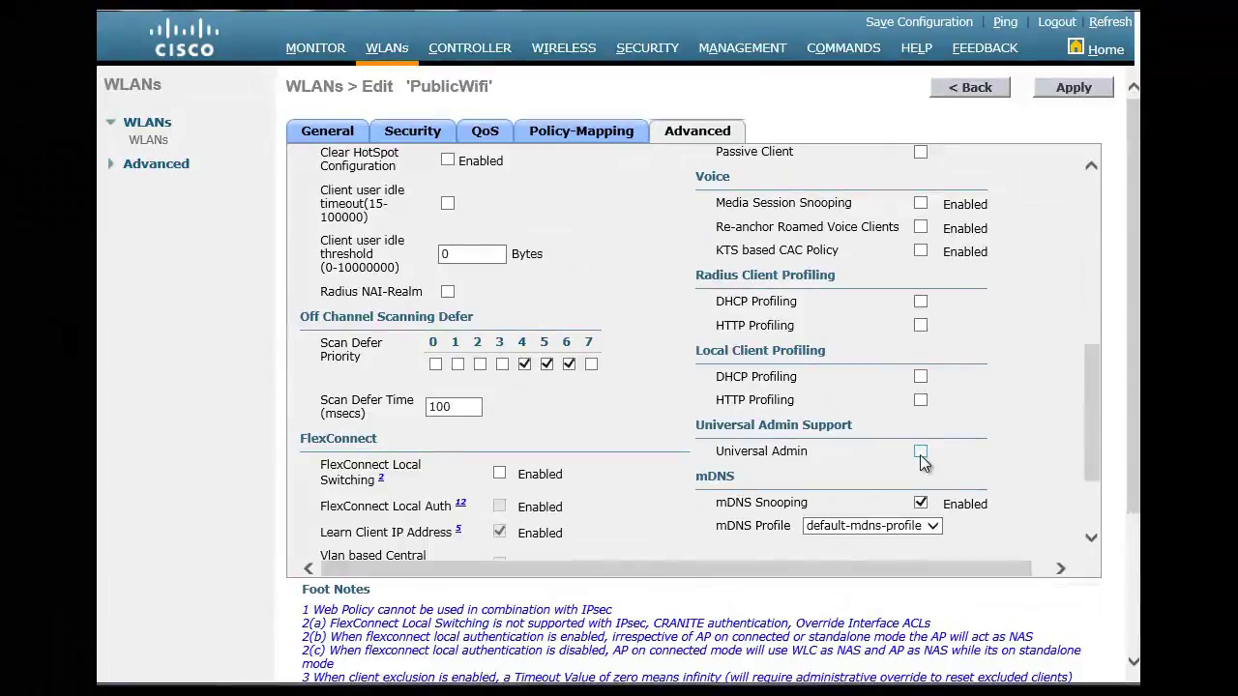
click(1073, 87)
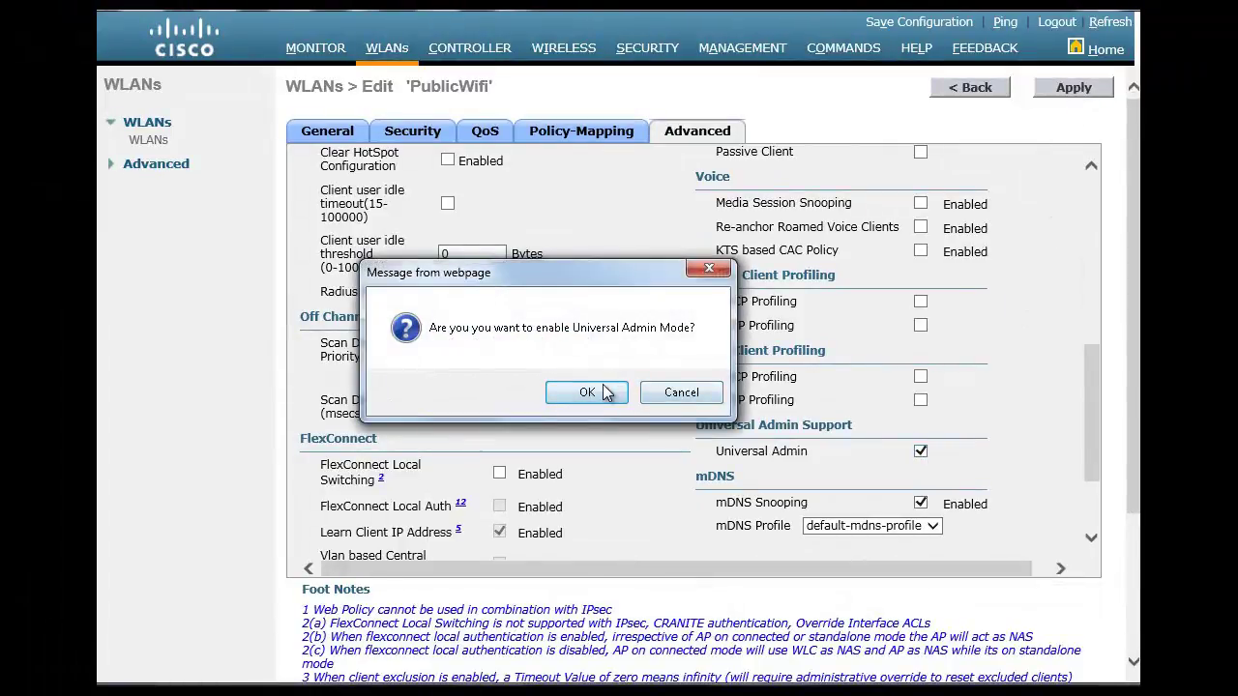
click(587, 392)
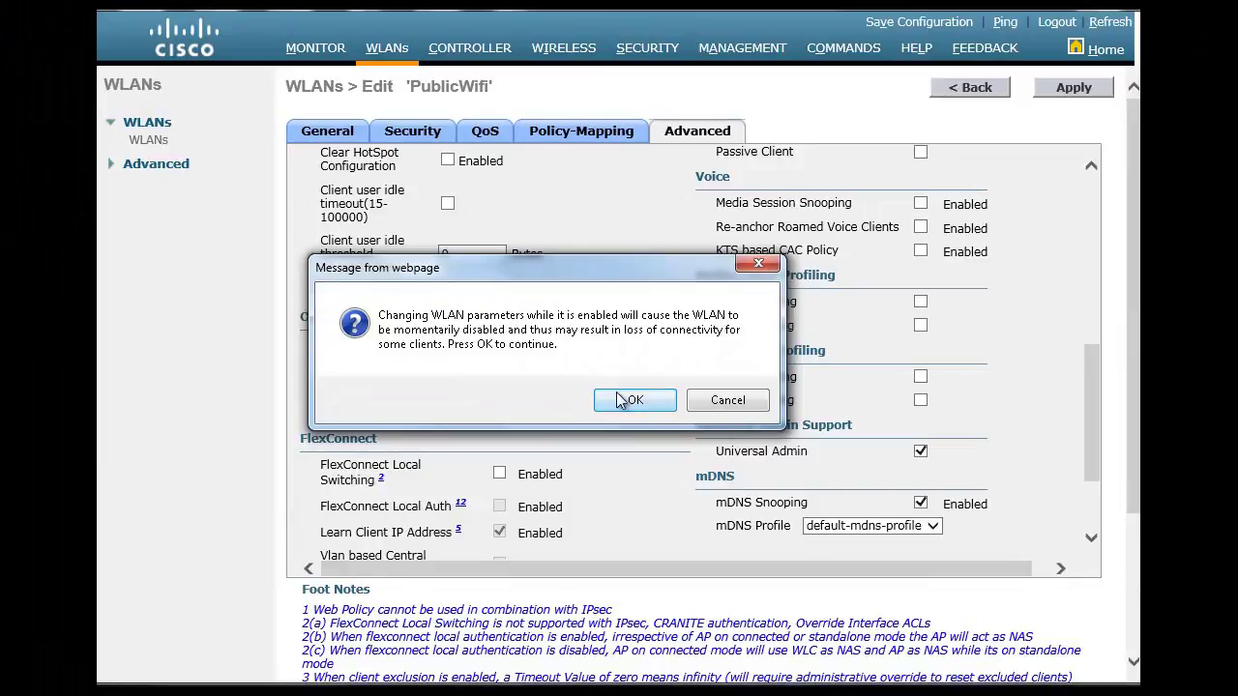
click(622, 402)
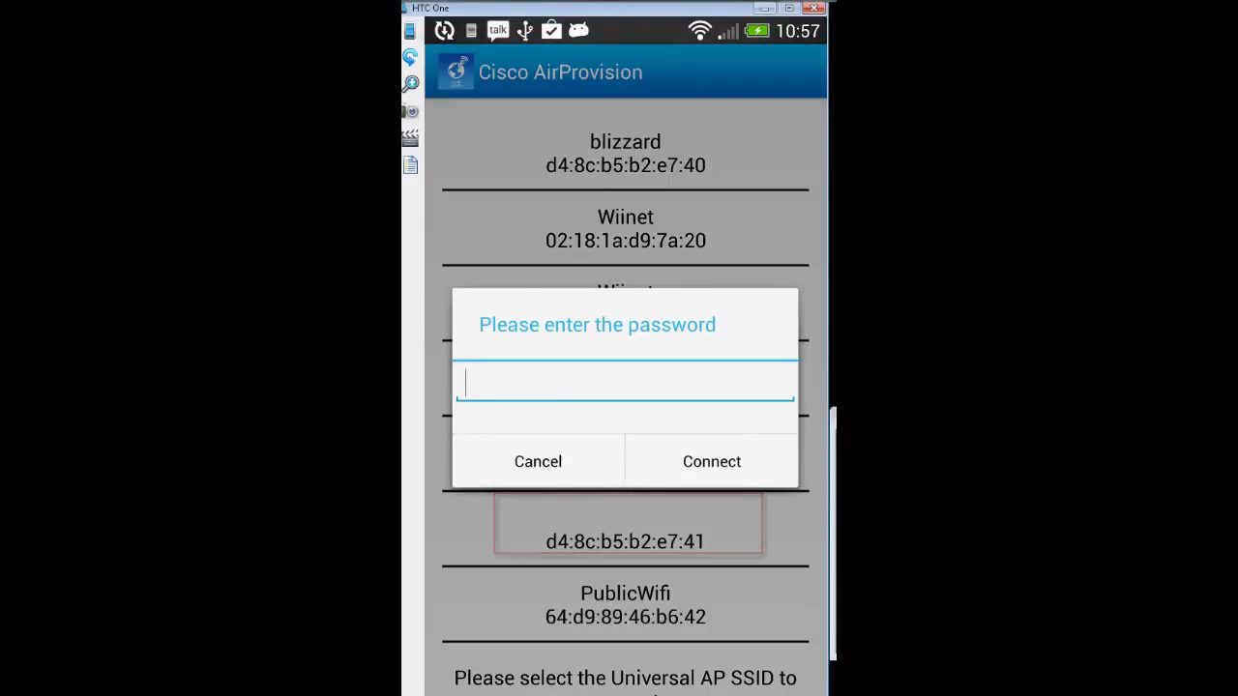
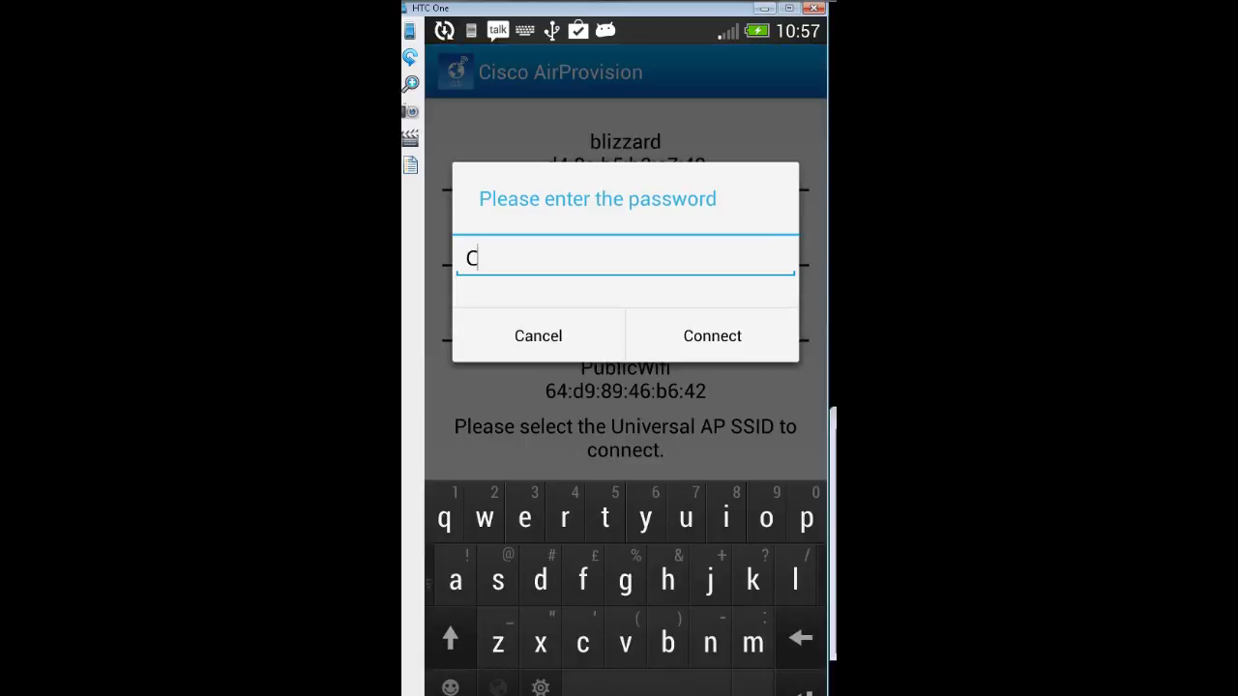
Join PublicWifi with its Wi-Fi password, then enter the AP admin user name and password
key(Return)
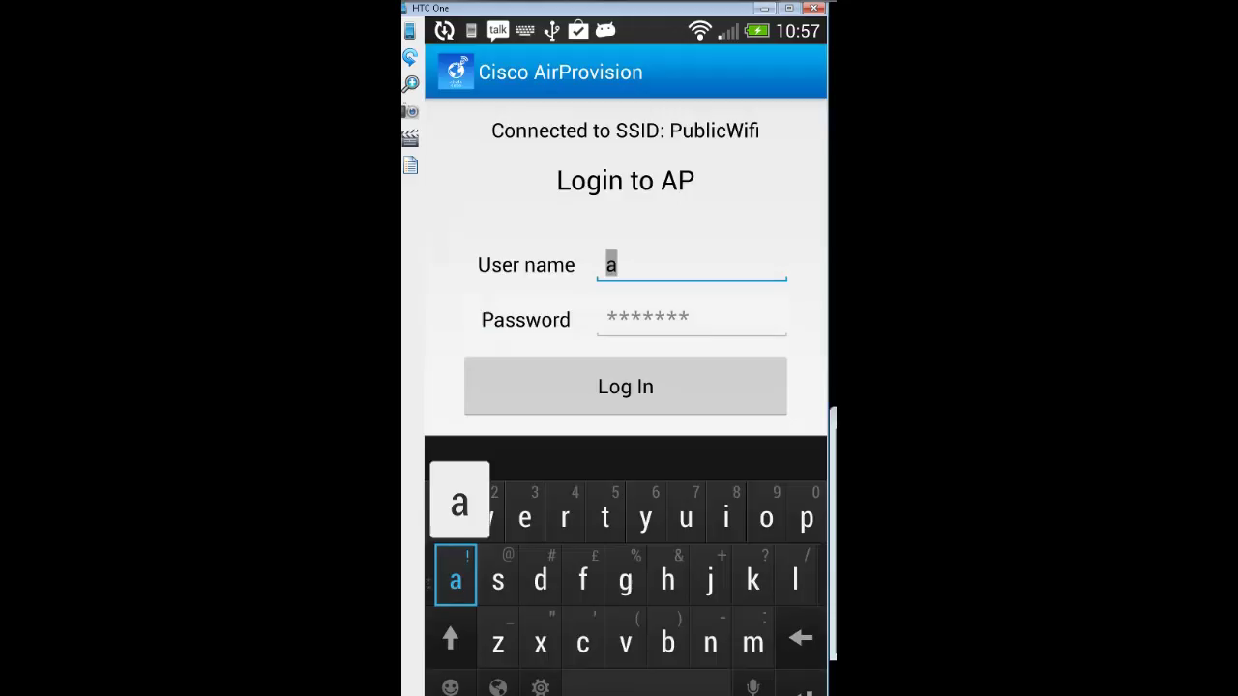
key(Tab)
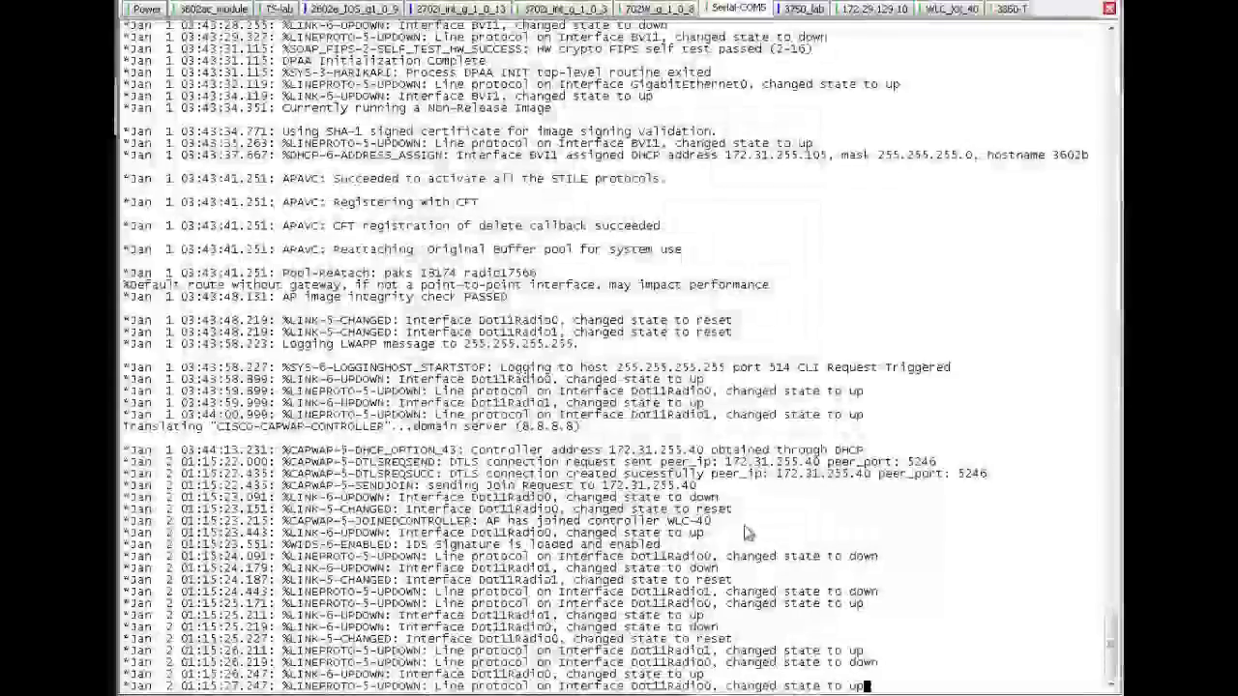
Rerun 'show ap summary' in the WLC_XX_40 terminal to check both APs report country US
click(957, 17)
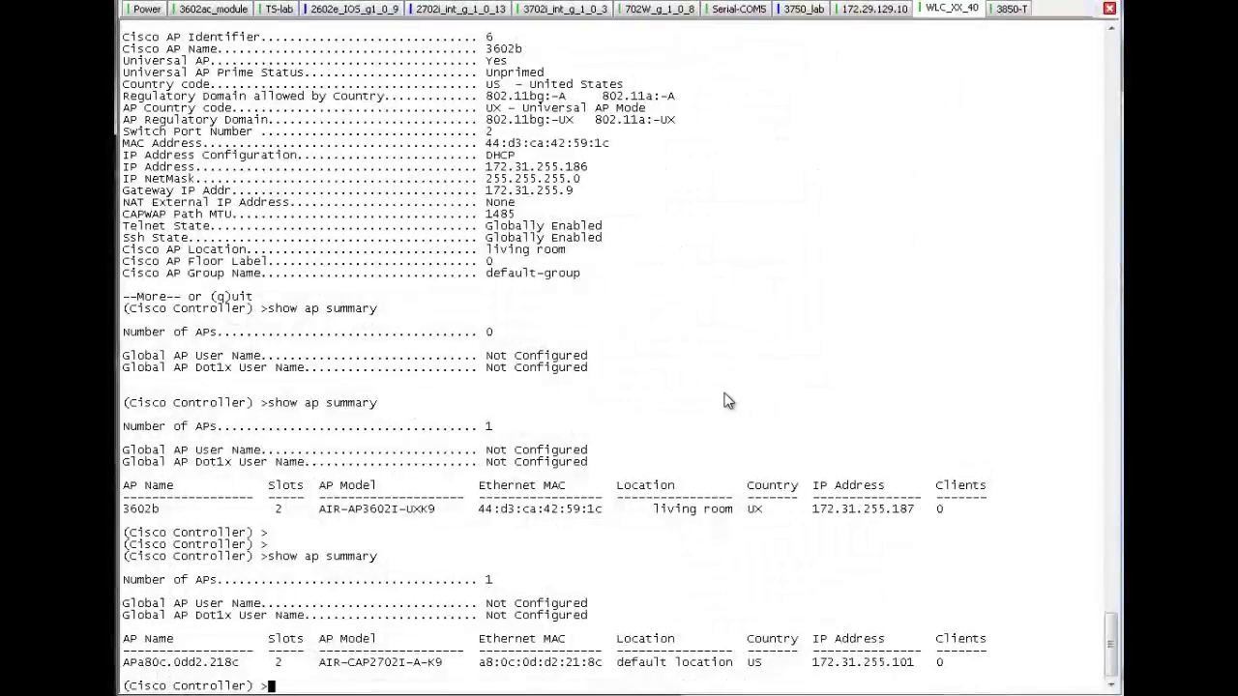
key(Up)
key(Return)
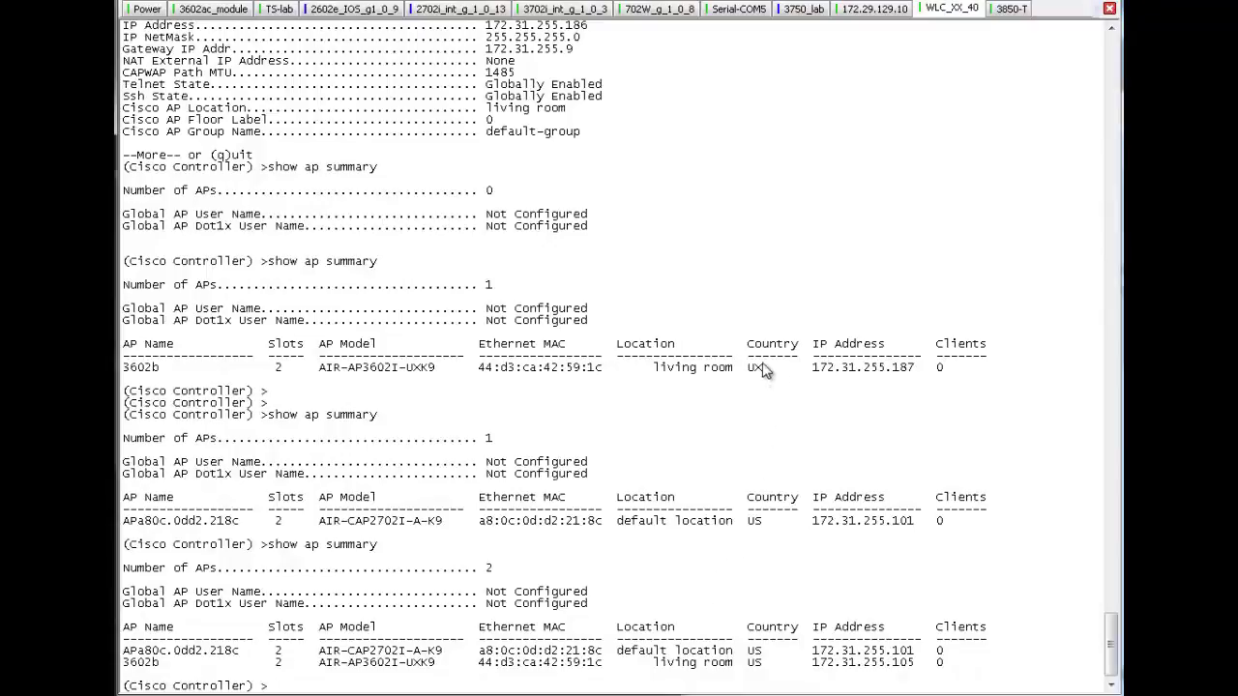
key(alt+Tab)
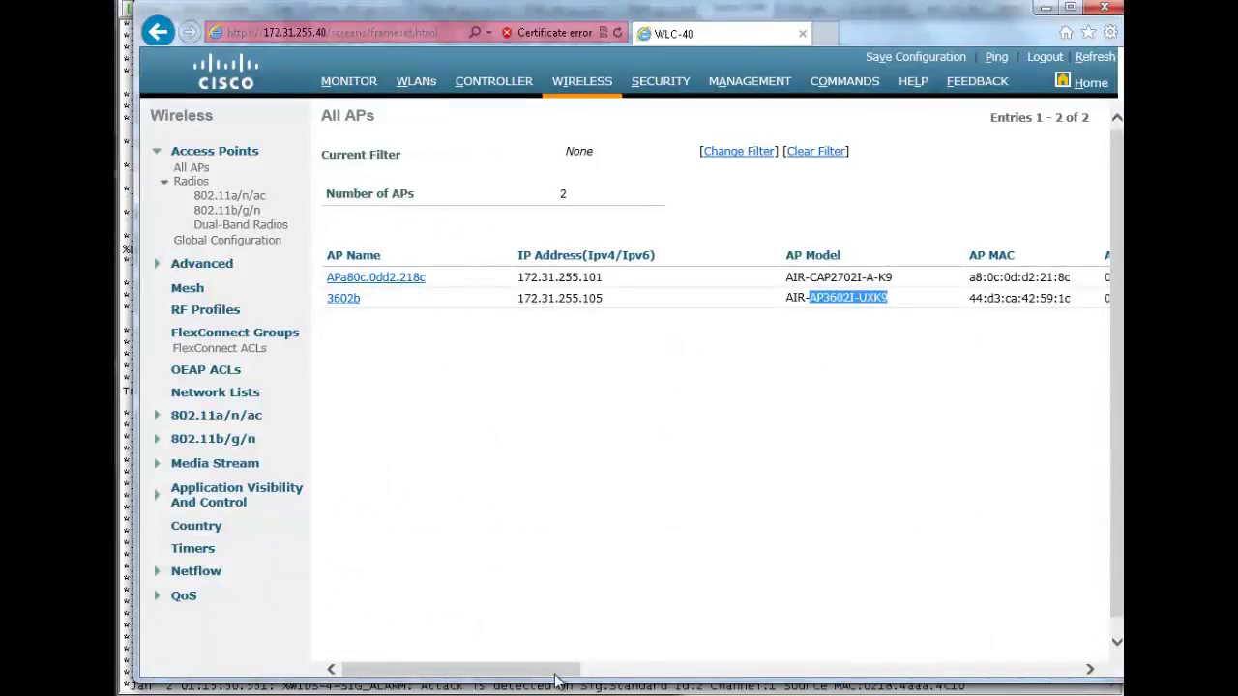
Open AP 3602b from All APs and view its Advanced tab showing country code US
click(1058, 669)
scroll(350, 296, left, 5)
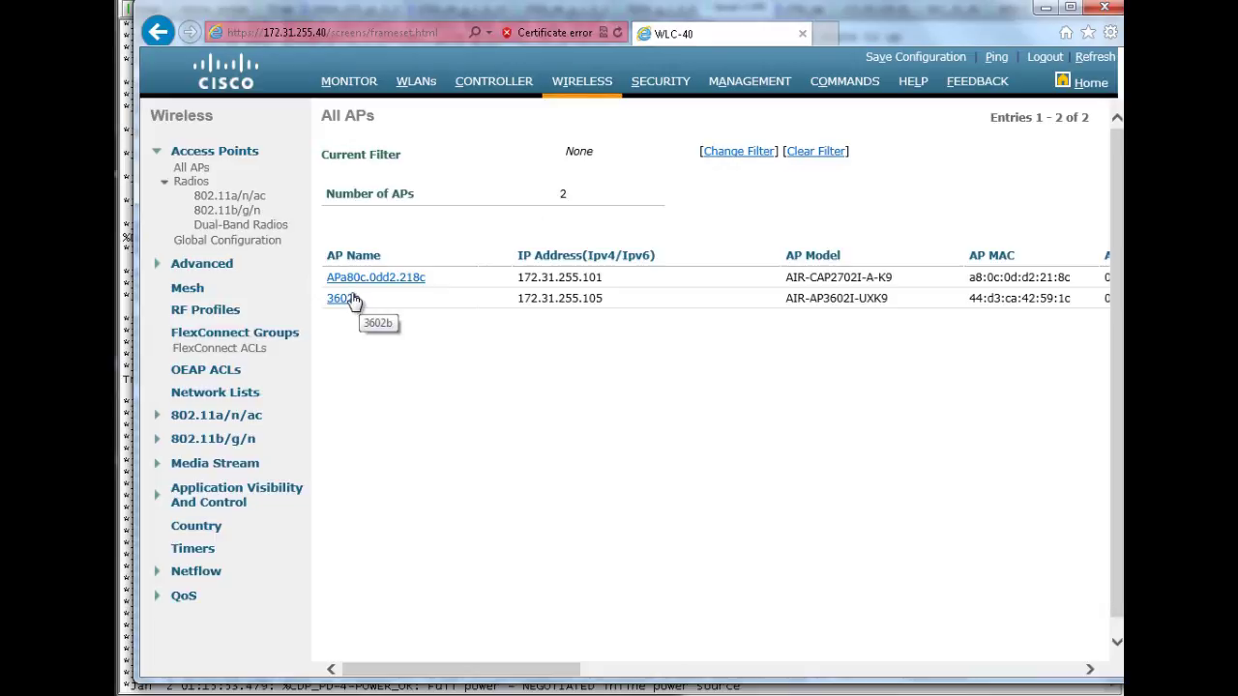
click(350, 296)
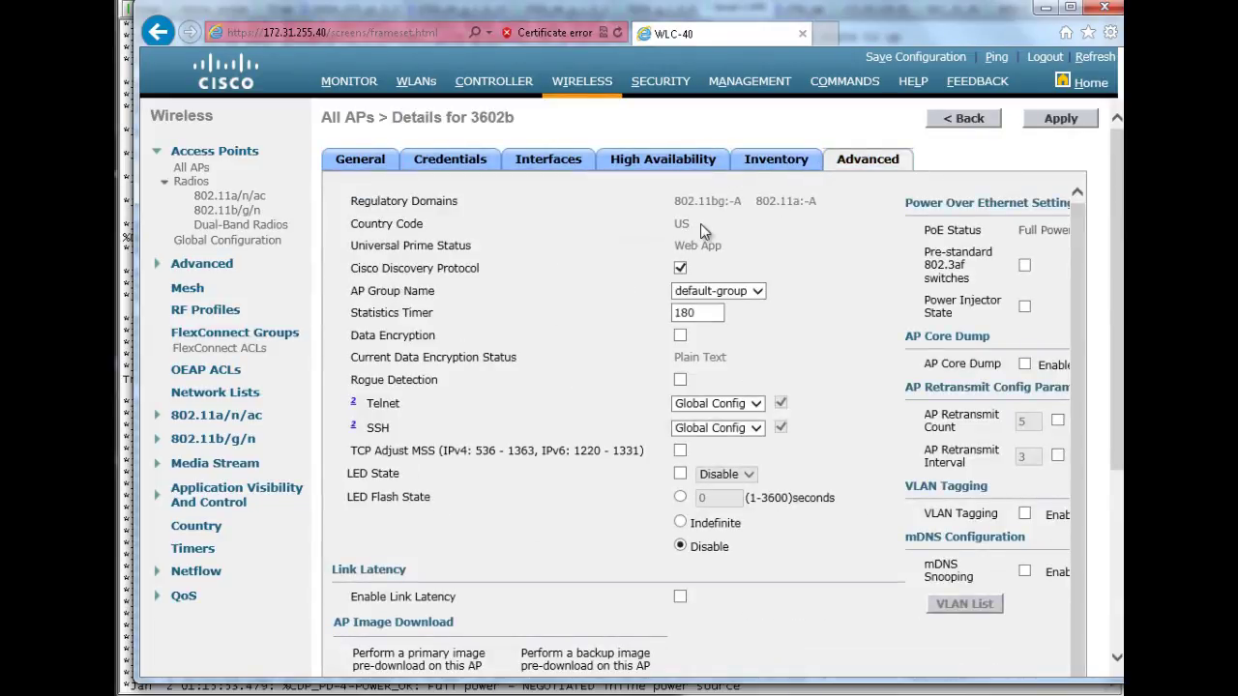
click(680, 268)
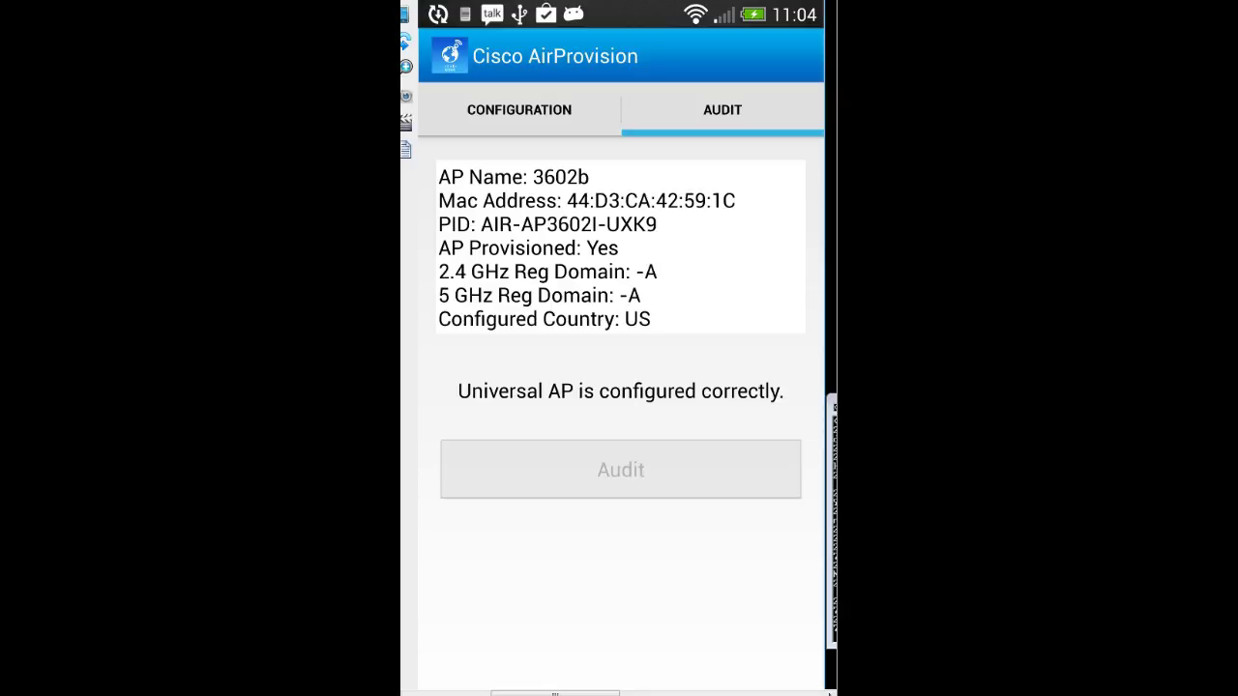
Go back to the CONFIGURATION view in AirProvision after the audit confirms the Universal AP
click(519, 109)
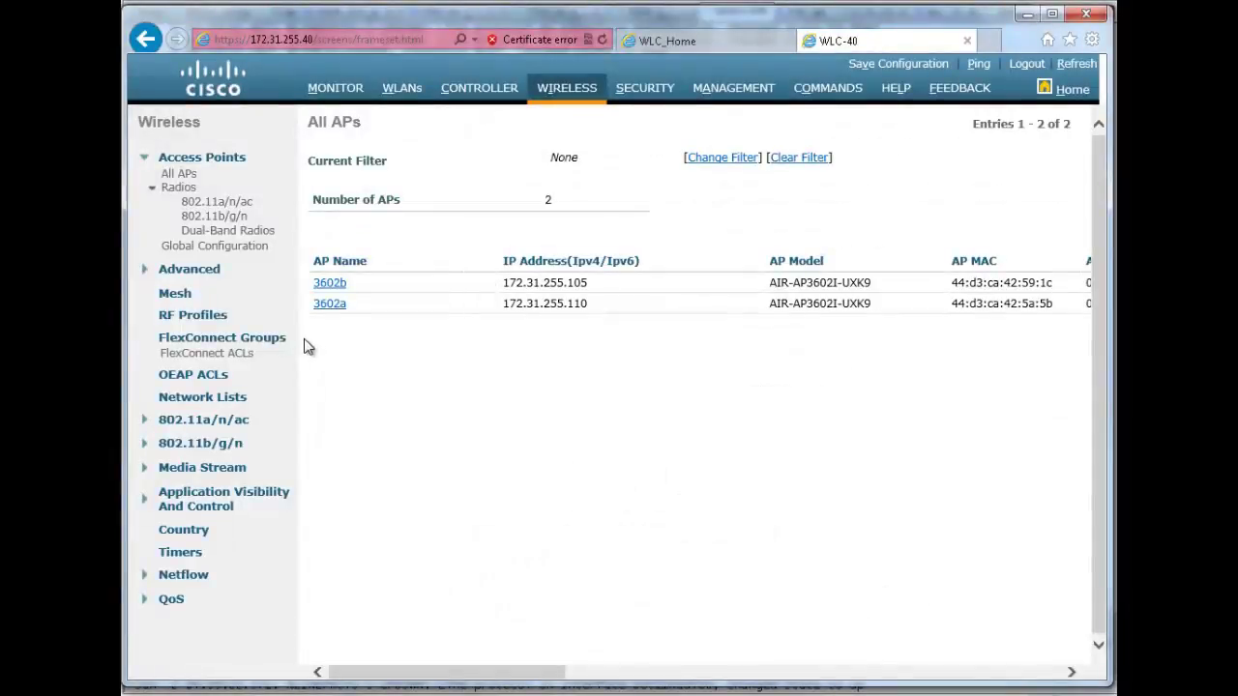
Compare the Advanced details of APs 3602a and 3602b, confirming 3602a shows country code US
click(326, 309)
click(839, 183)
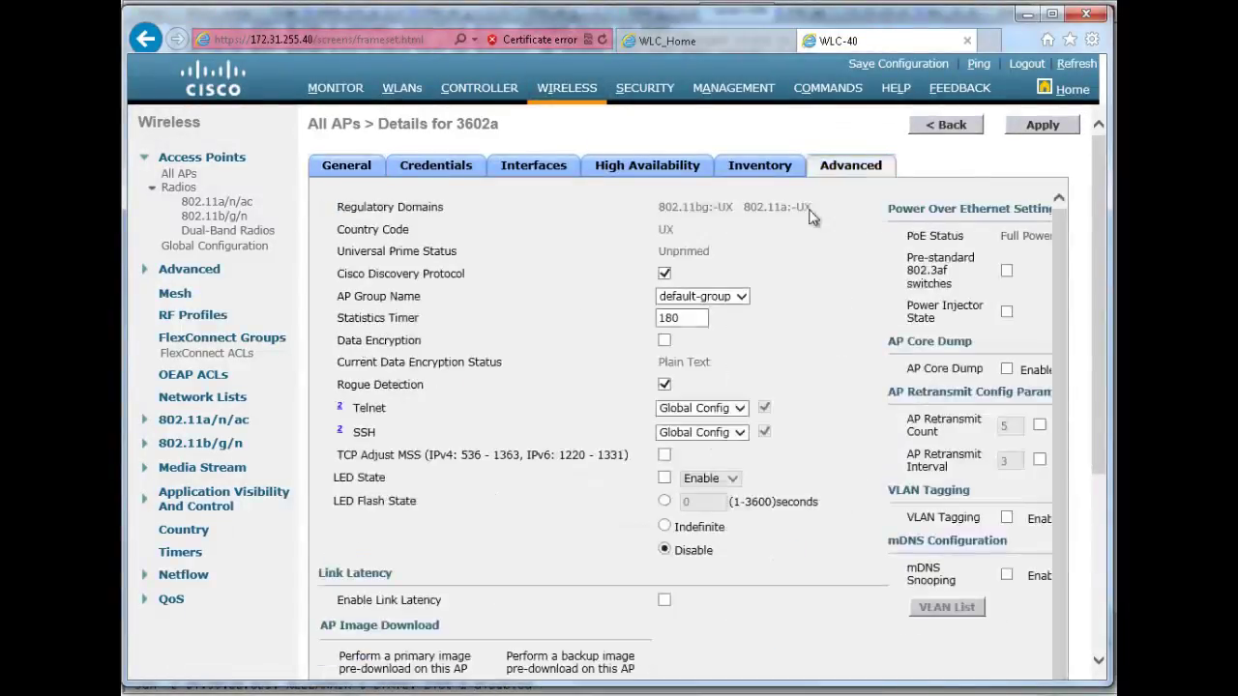
click(567, 88)
click(334, 284)
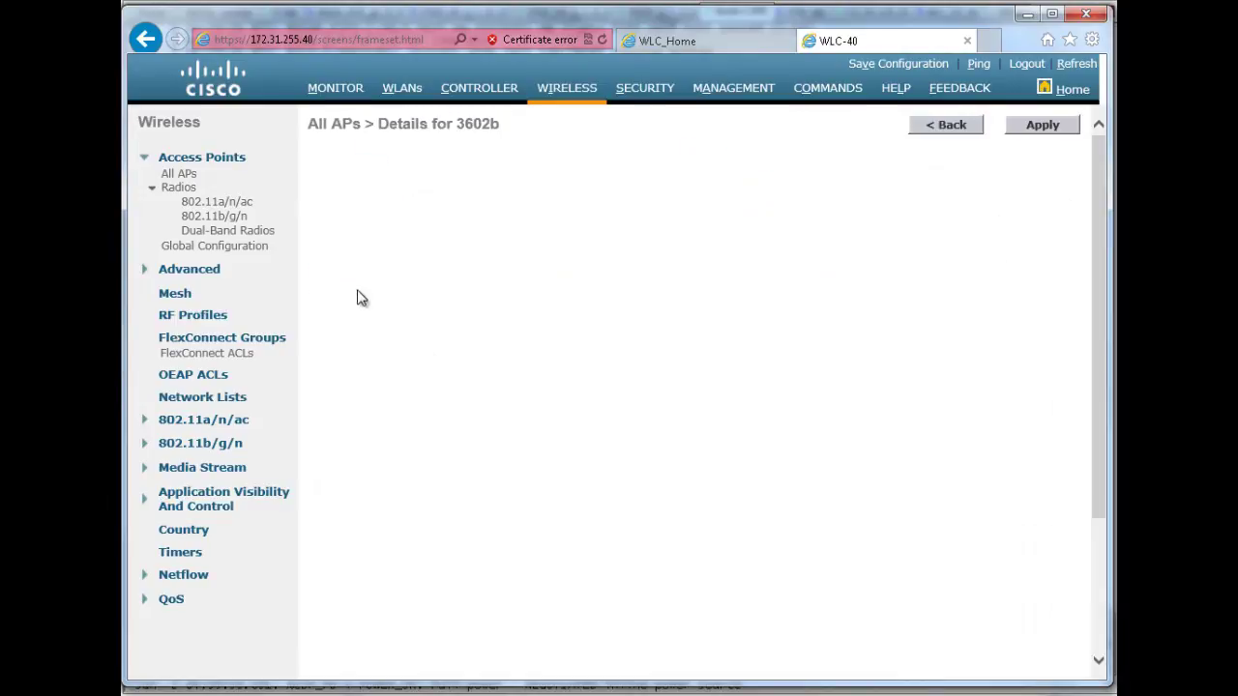
click(866, 166)
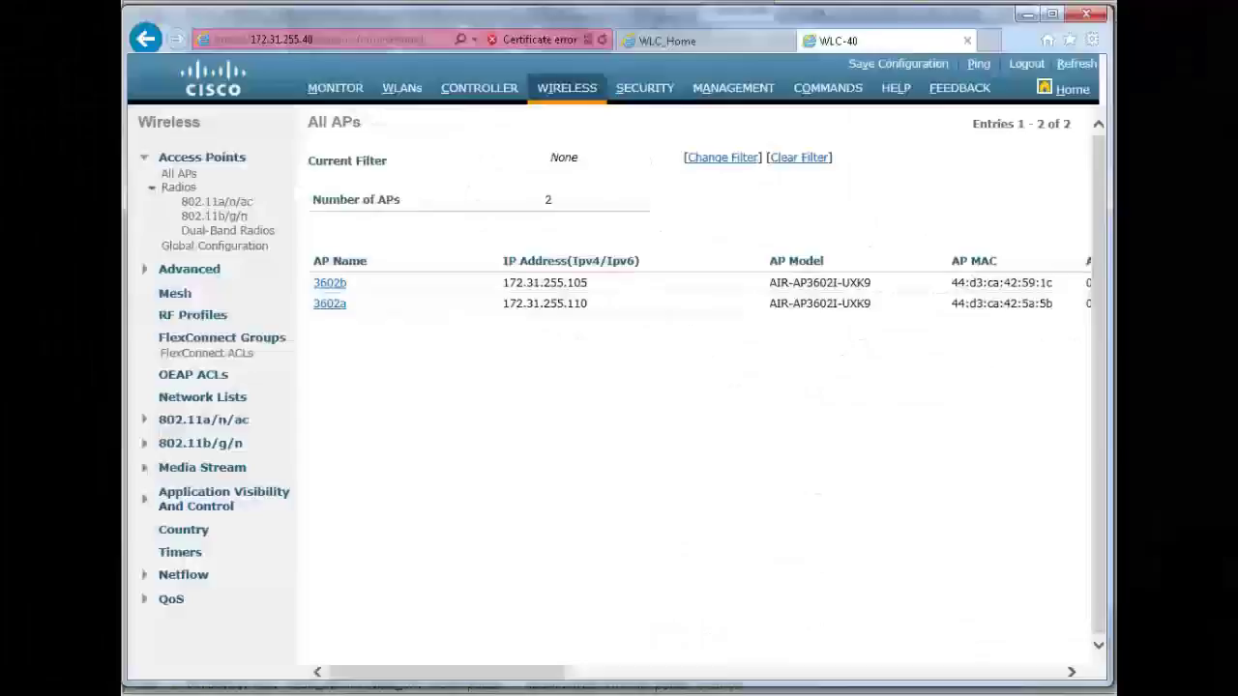
click(330, 304)
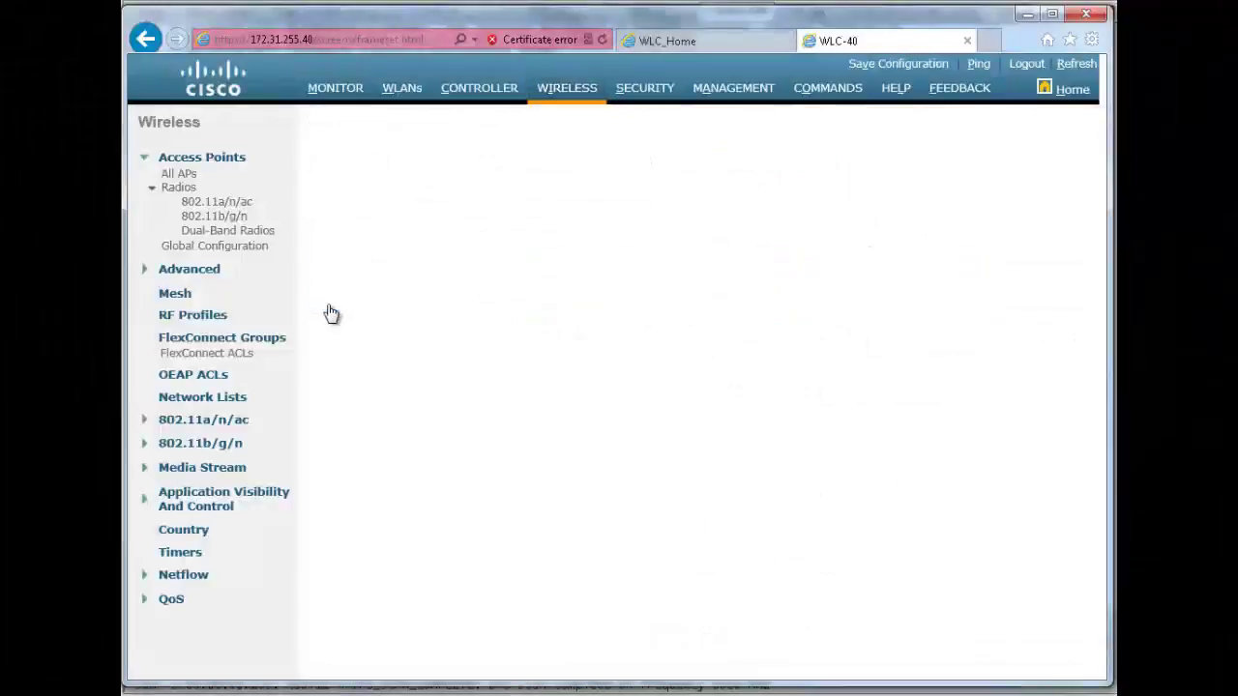
click(848, 167)
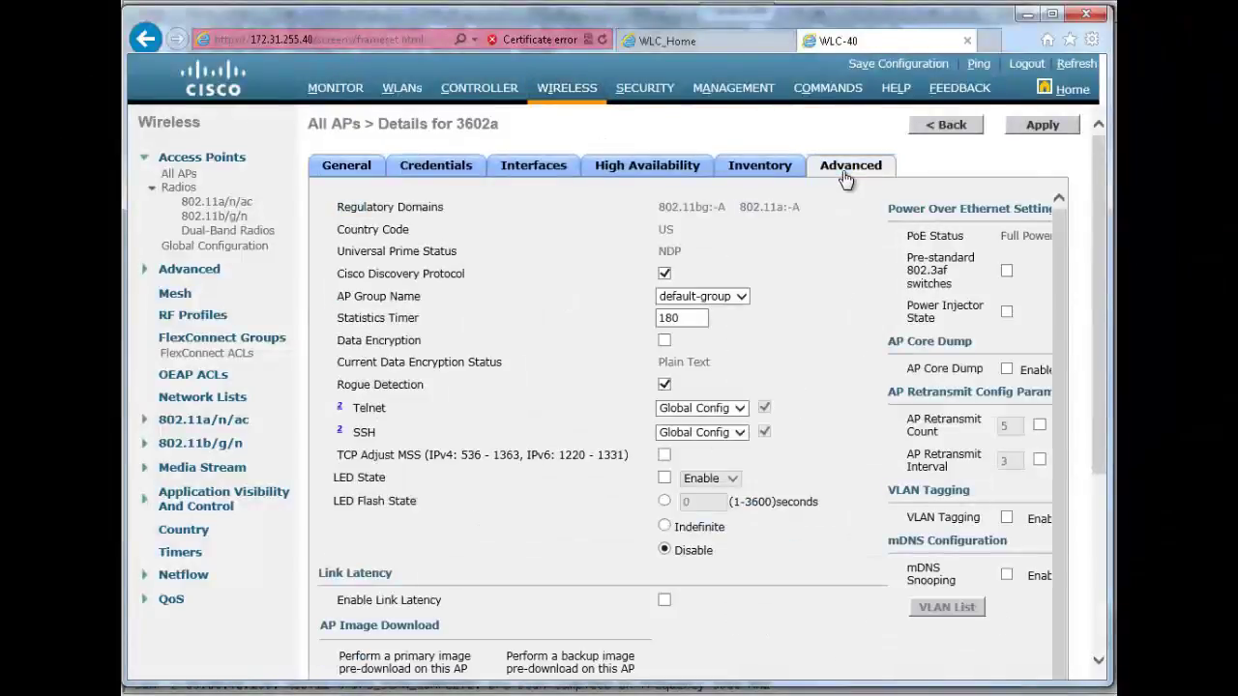